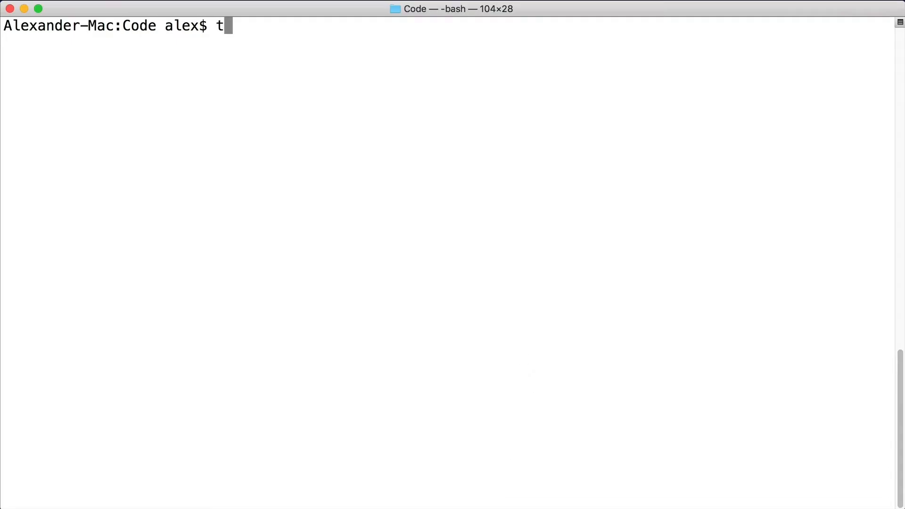
type("ns create gradienttest --tsc")
- Create the TypeScript NativeScript project gradienttest with tns create --tsc and cd into it
key("Return")
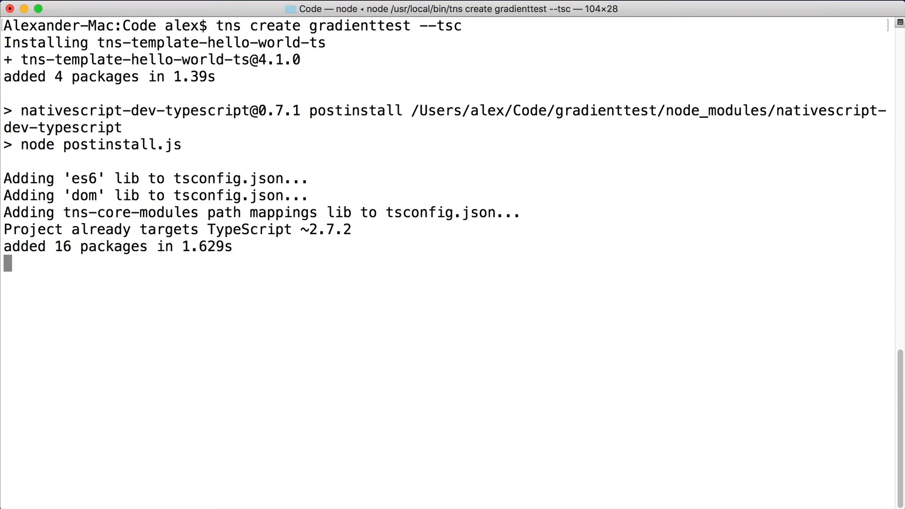
key("Return")
key("Return")
key("Return")
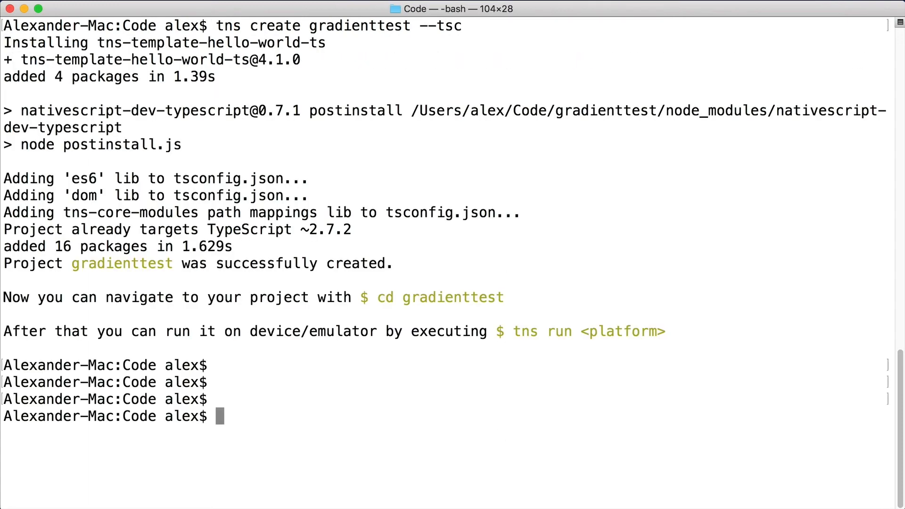
type("cd gra")
key("Tab")
key("Return")
key("Return")
key("Return")
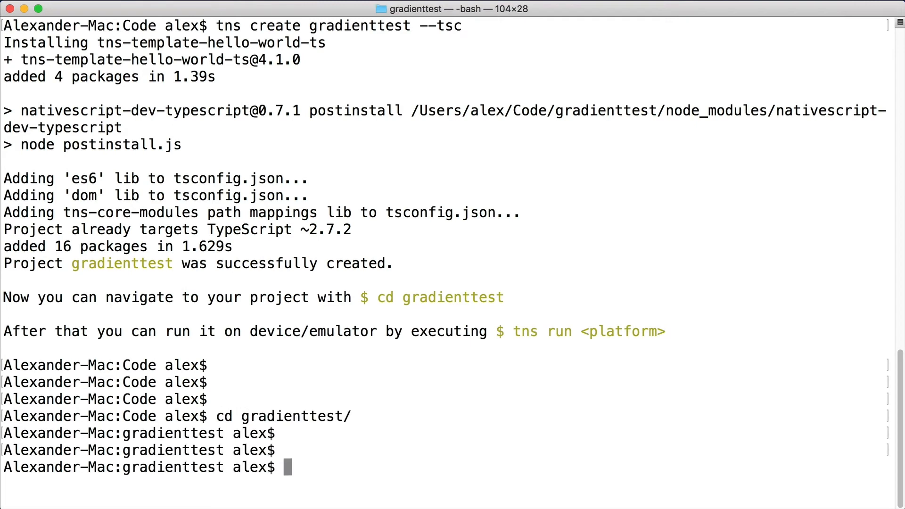
type("code .")
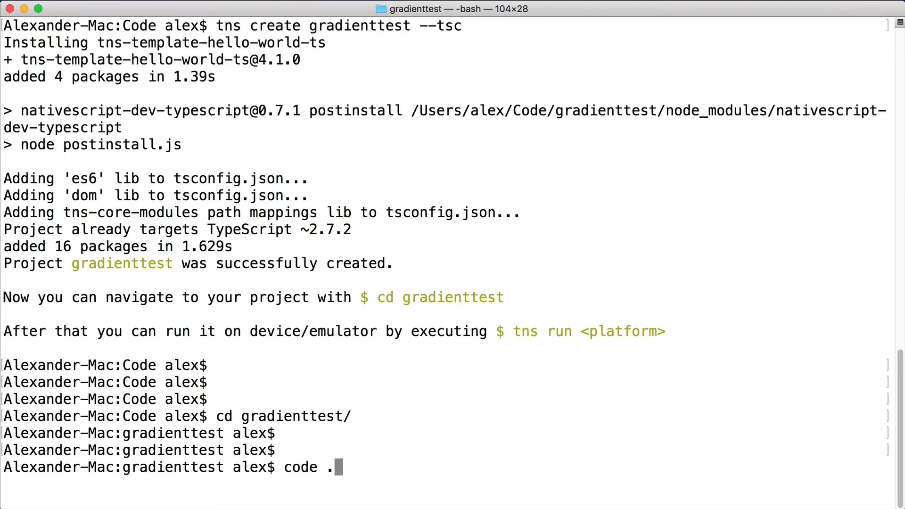
- Launch the project in VS Code and review app/main-page.xml, then the root package.json
key("Return")
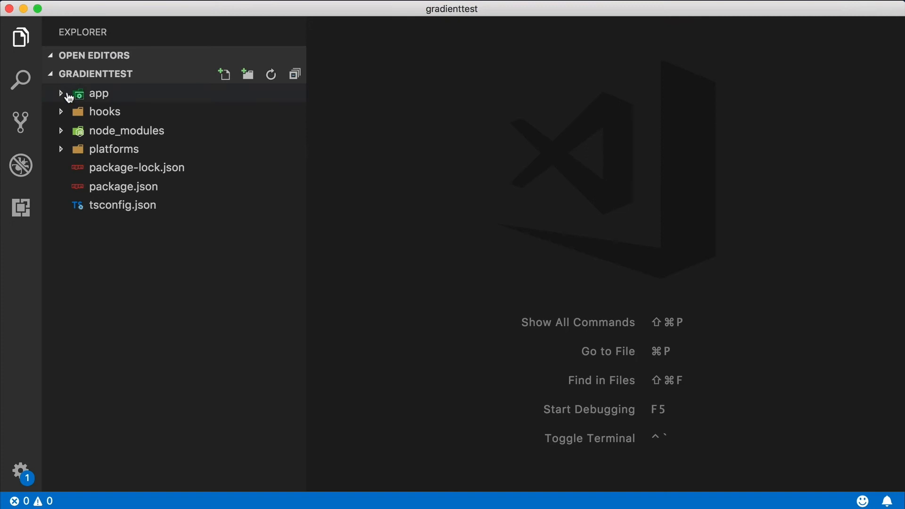
left_click(69, 96)
left_click(166, 224)
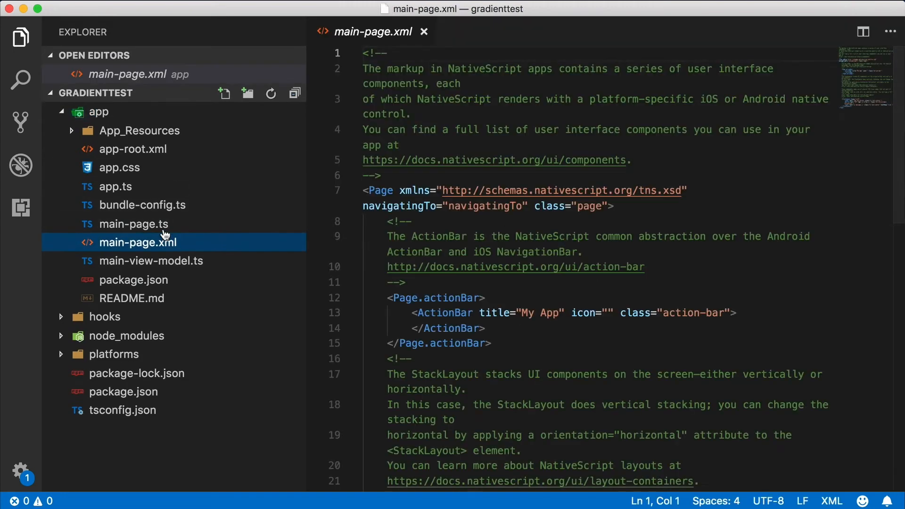
left_click(143, 392)
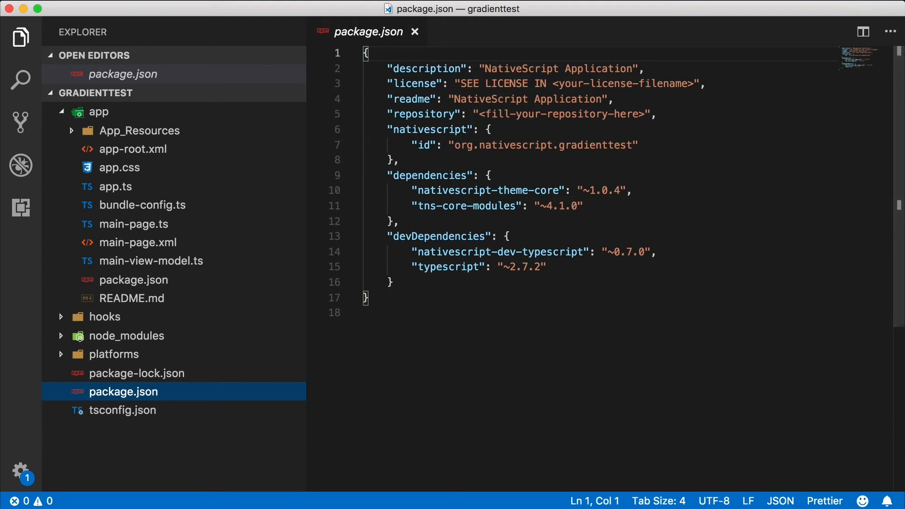
- In a cleared Terminal, verify tns --version reports 4.1.0 and start tns run ios
key("super+Tab")
key("ctrl+l")
type("tns ")
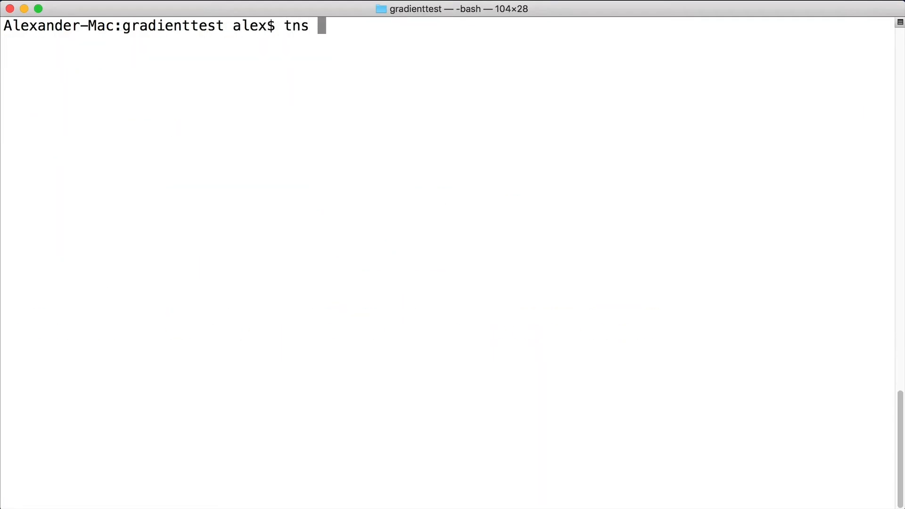
type("--version")
key("Return")
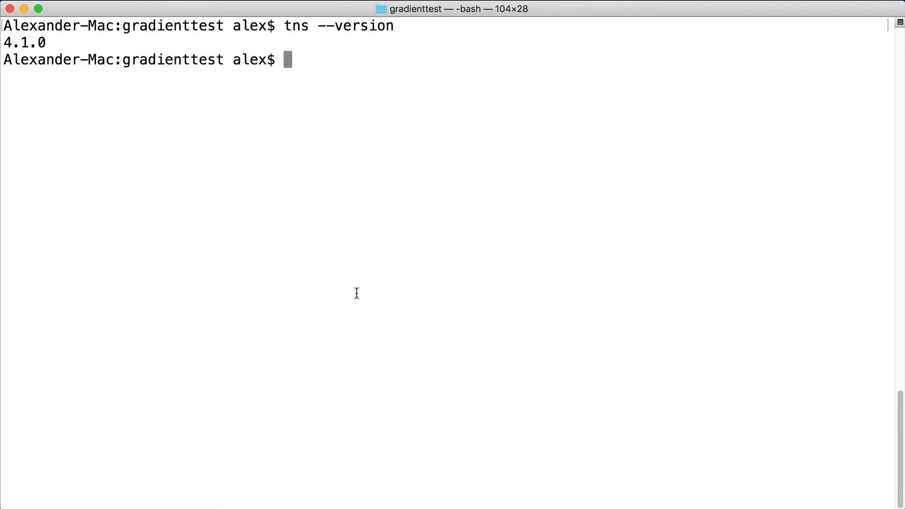
type("tns run")
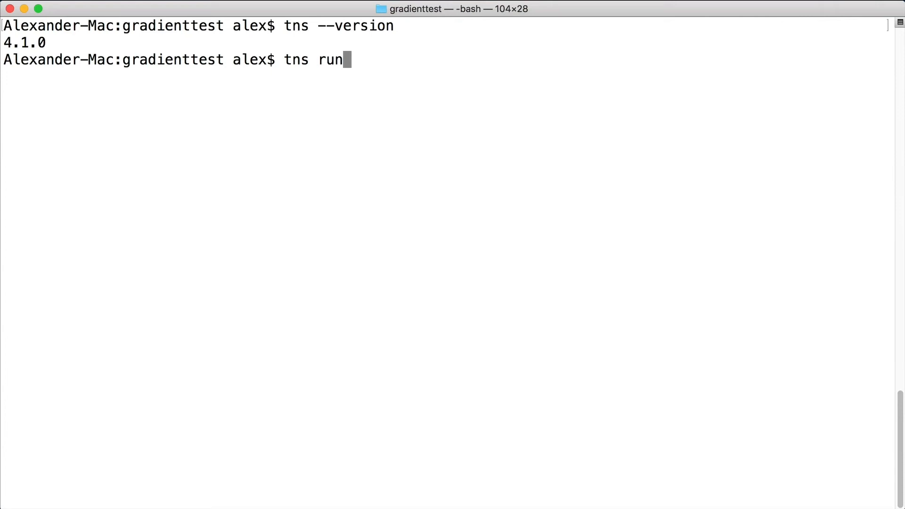
type(" ios")
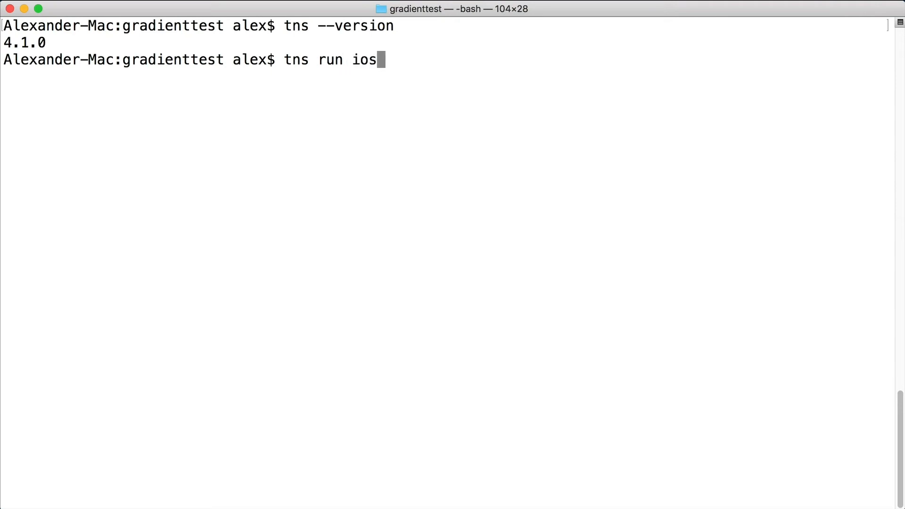
key("Return")
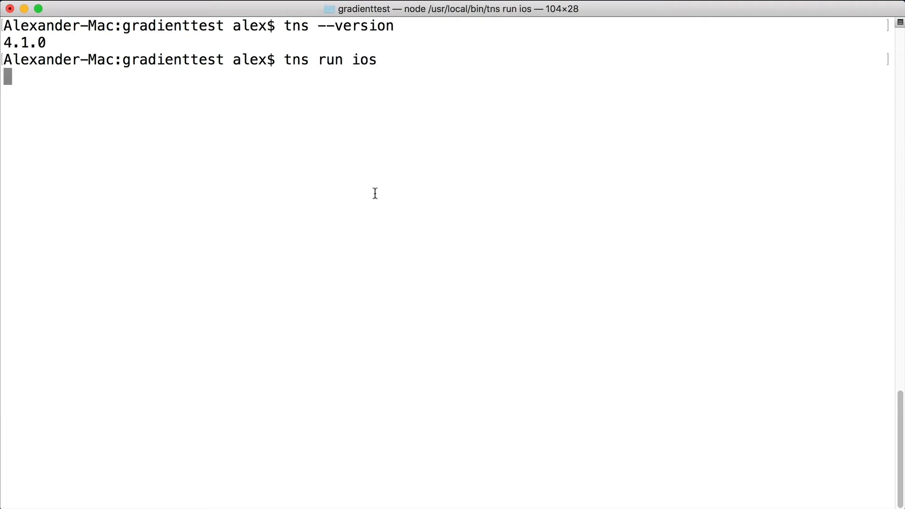
- Delete the StackLayout, ActionBar and opening comment blocks from main-page.xml and save
left_click(24, 9)
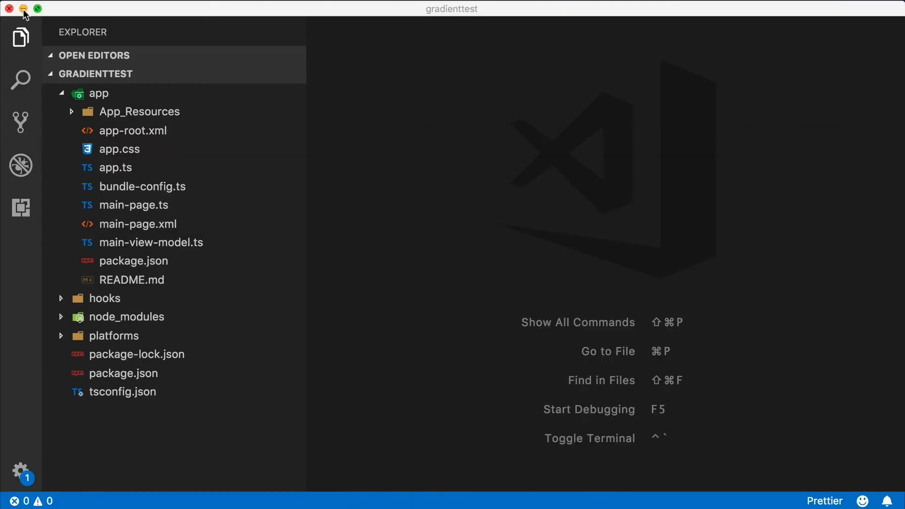
left_click(138, 223)
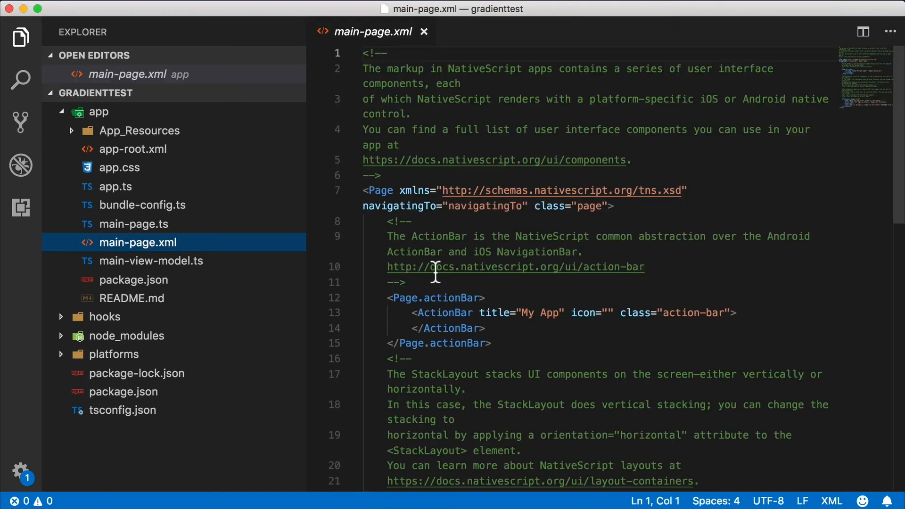
scroll(637, 283, "down", 5)
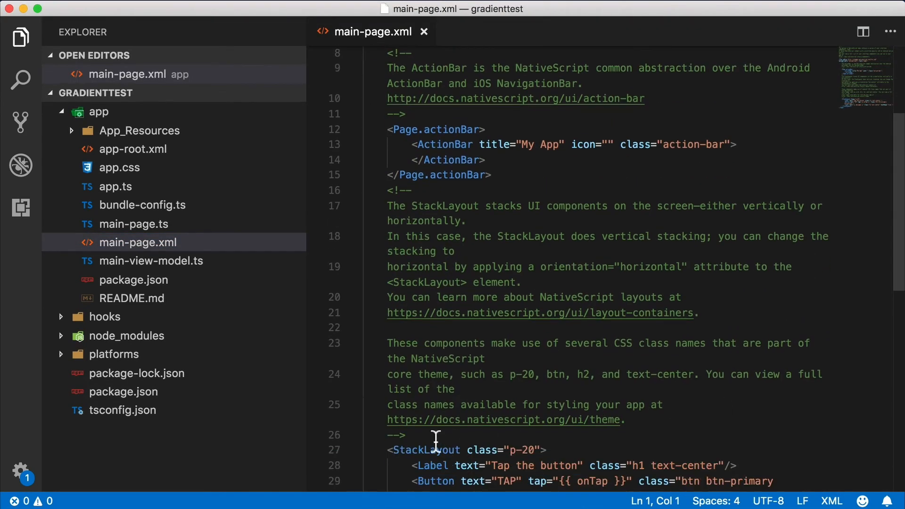
left_click_drag(410, 439, 368, 190)
key("BackSpace")
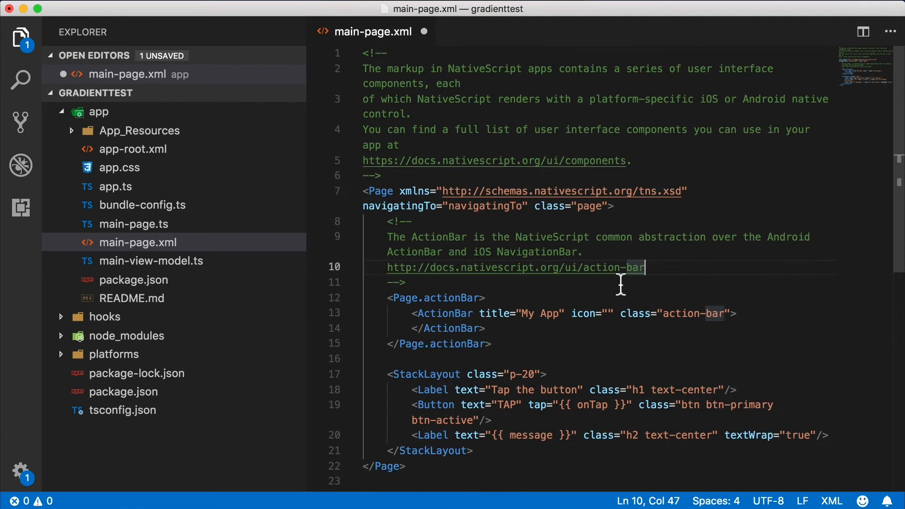
mouse_move(645, 267)
left_mouse_down()
mouse_move(369, 283)
mouse_move(387, 222)
left_mouse_up()
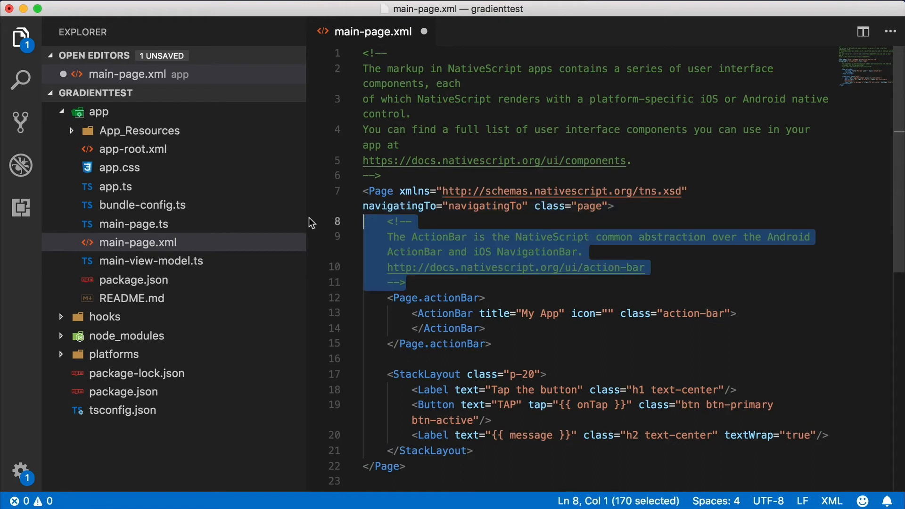
key("BackSpace")
left_click_drag(383, 175, 363, 52)
key("BackSpace")
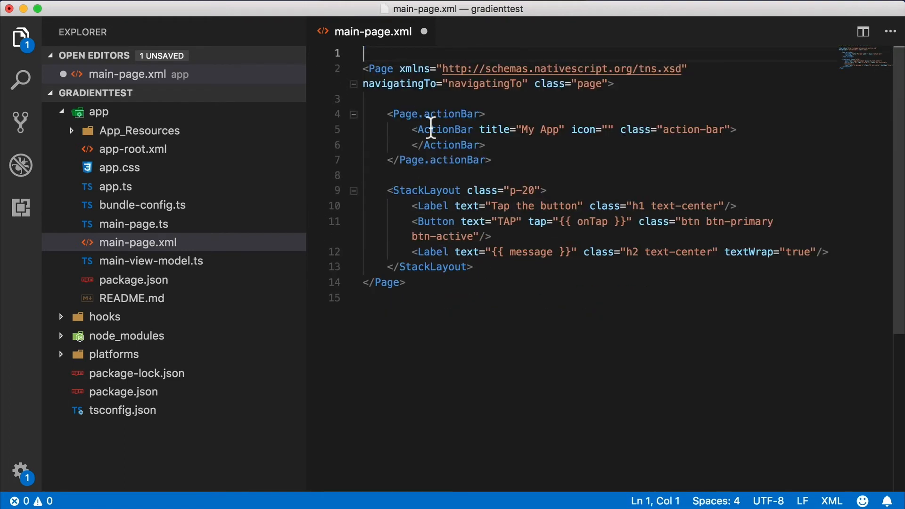
key("super+s")
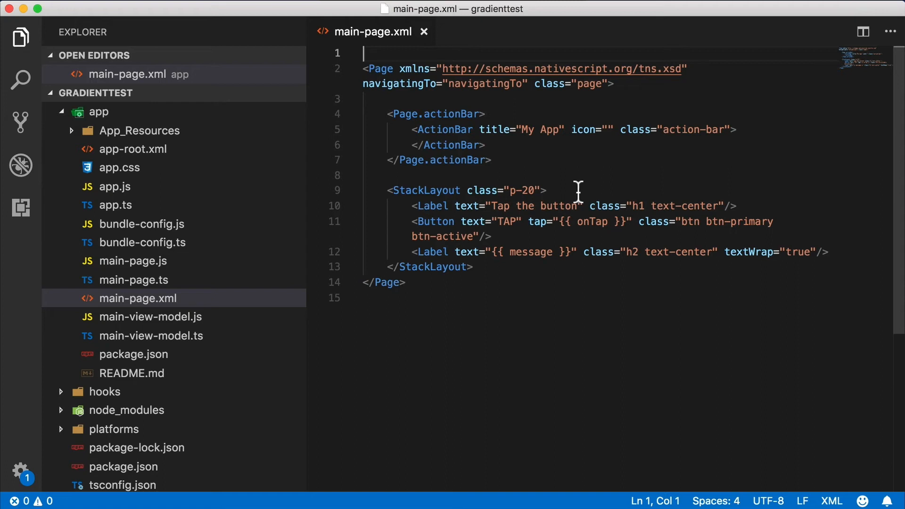
- Add a bottom-gradient class after p-20 on the main StackLayout and save main-page.xml
left_click(536, 190)
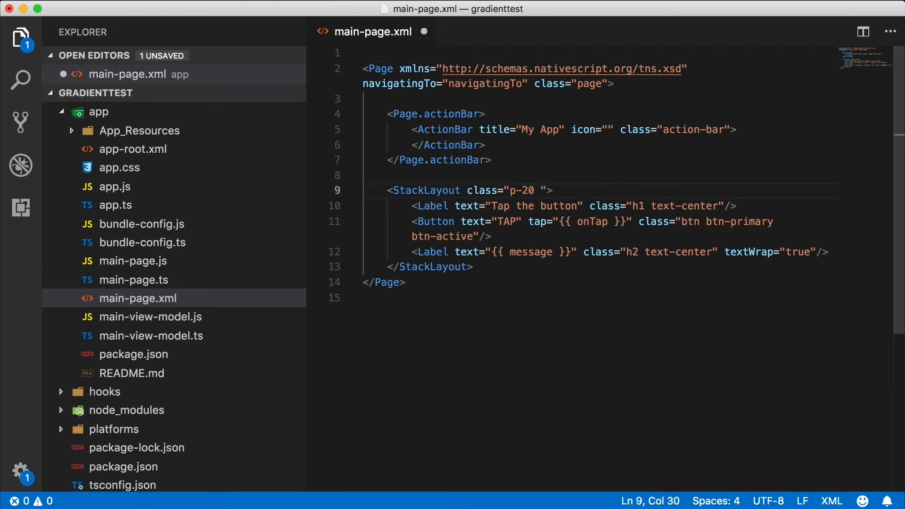
type("bottom-gradie")
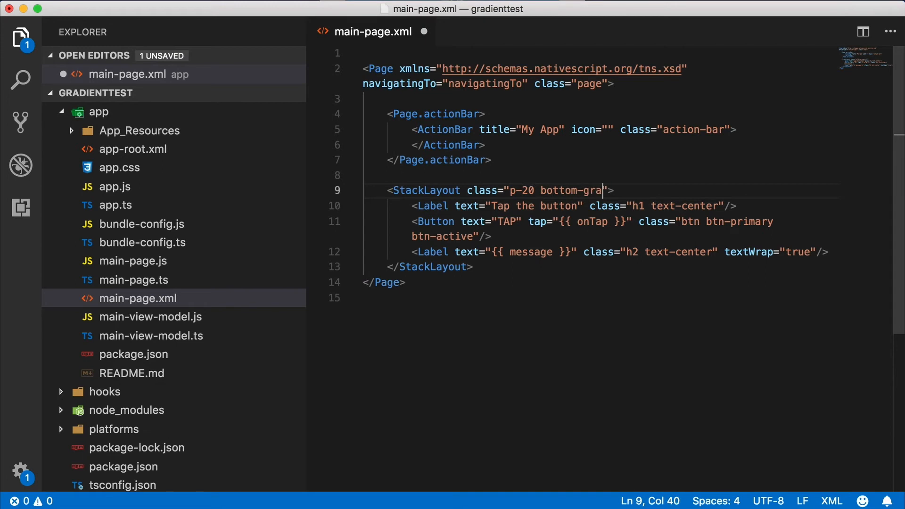
type("nt")
key("ctrl+s")
double_click(588, 190)
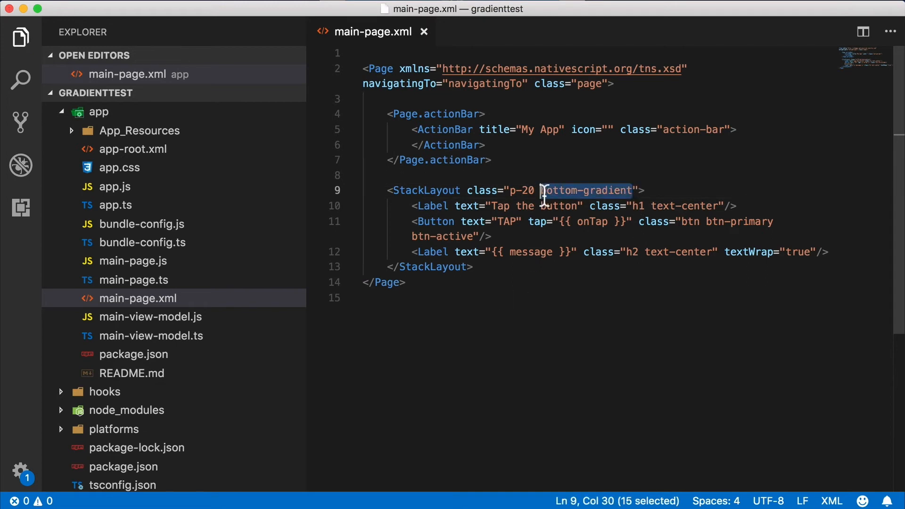
- Remove the font-size and introductory comment blocks from app.css
left_click(119, 167)
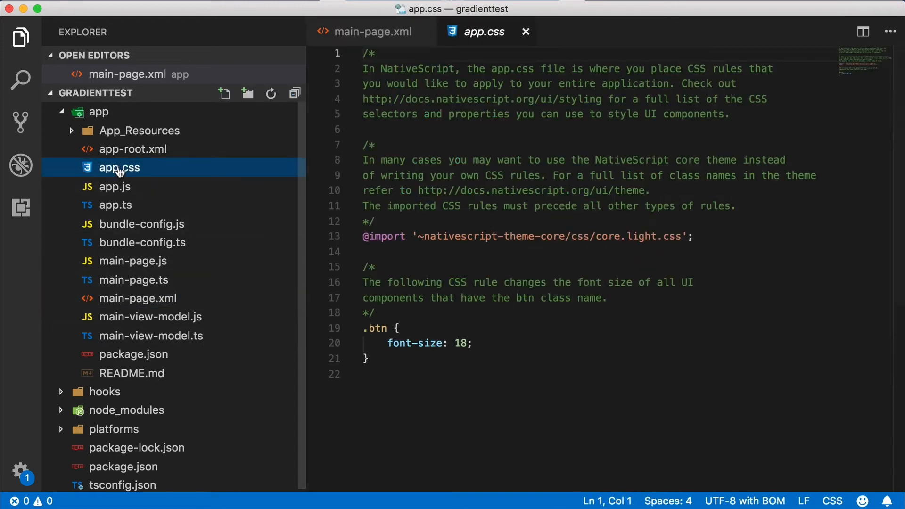
left_click_drag(379, 313, 363, 267)
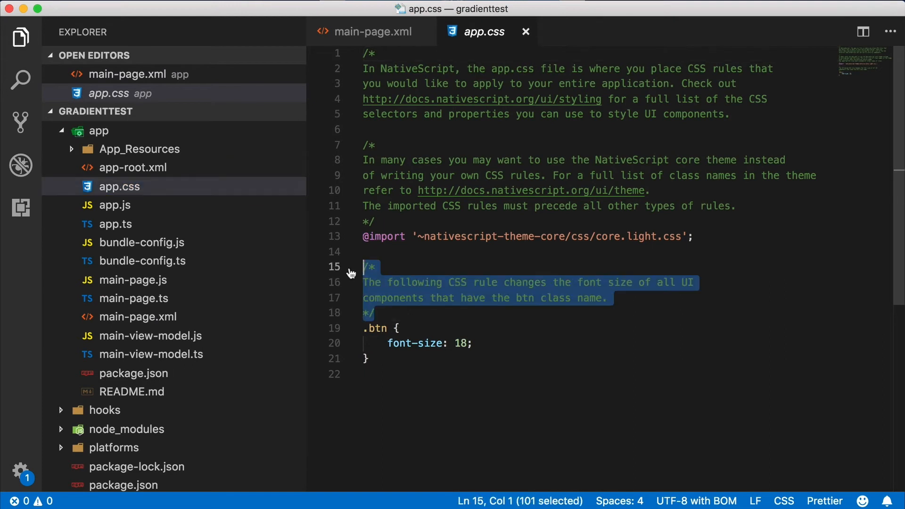
key("BackSpace")
left_click_drag(378, 222, 363, 53)
key("BackSpace")
- Add an empty .bottom-gradient { } rule to app.css, save, and tap TAP in the simulator
left_click(425, 176)
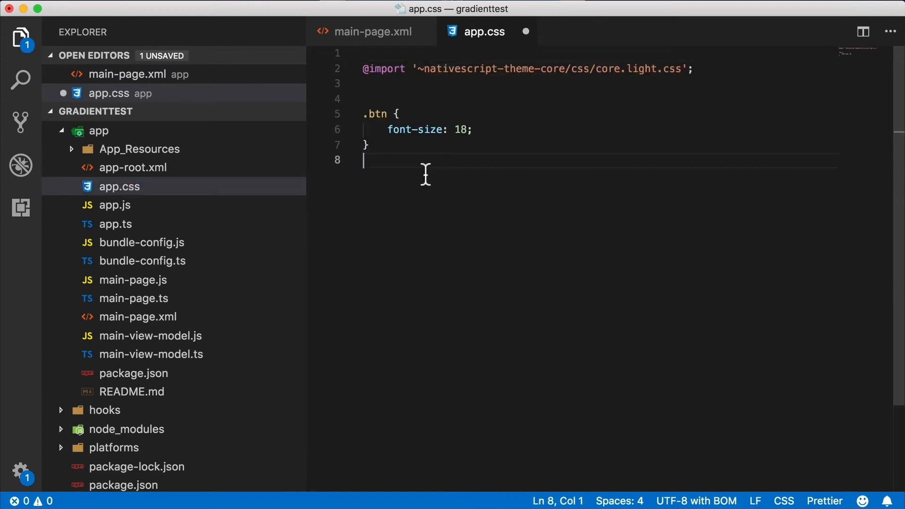
type(".bottom-gradient {")
key("Return")
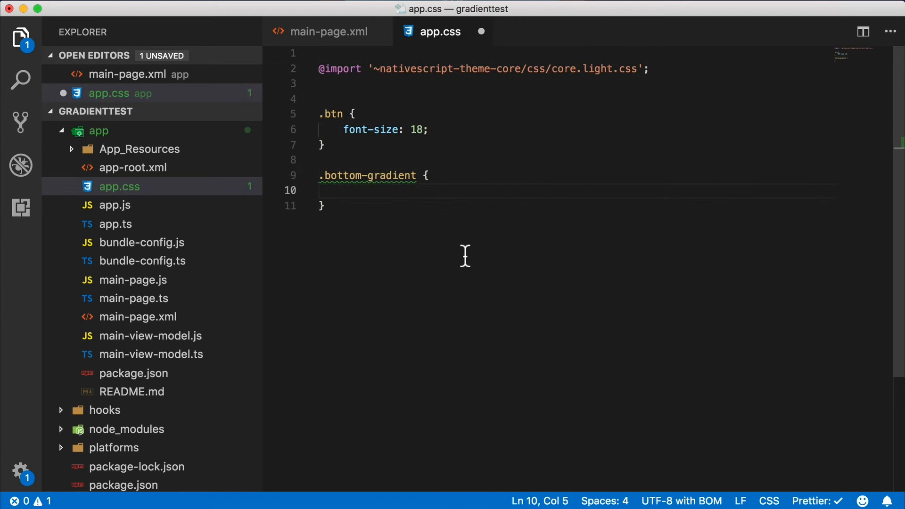
key("super+s")
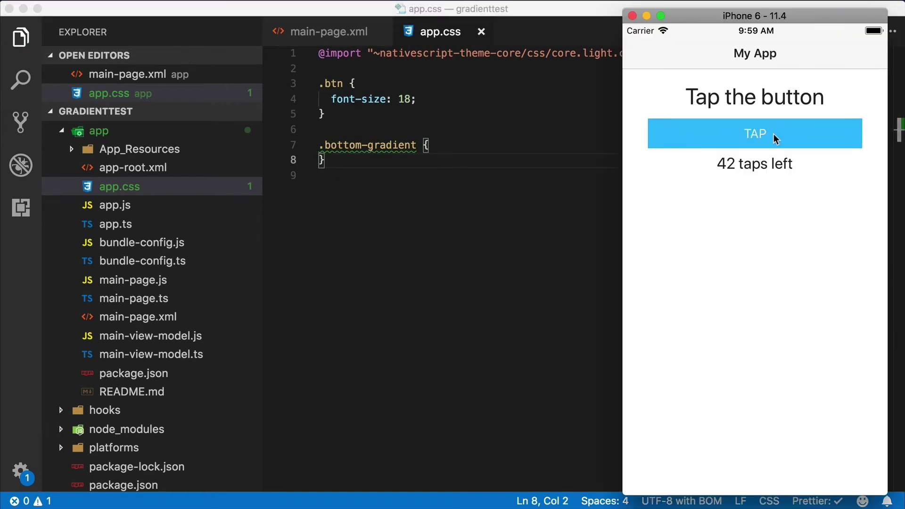
left_click(774, 134)
left_click(773, 137)
- Set background: linear-gradient(to bottom, orangered, green, blue, lightblue) in .bottom-gradient and save
left_click(461, 144)
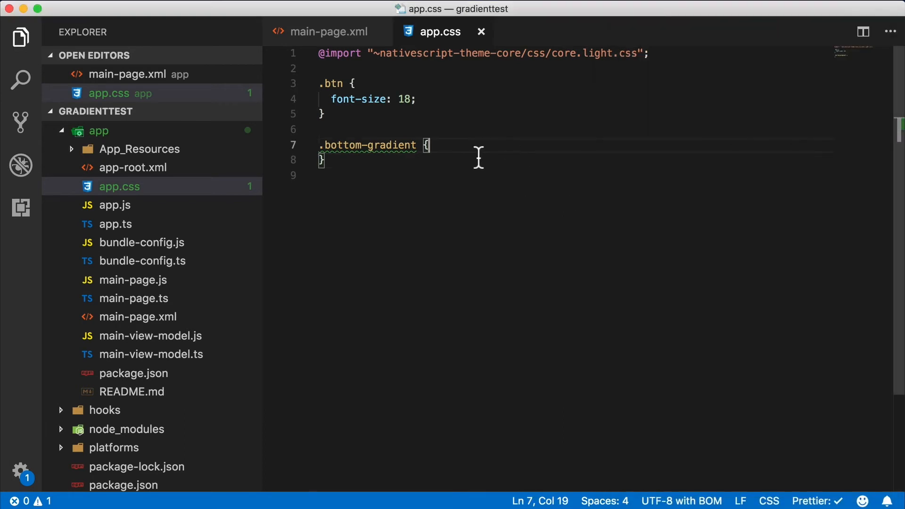
key("Return")
type("background: linear-gradient(to bottom, orangered, green, blue, lightblue);")
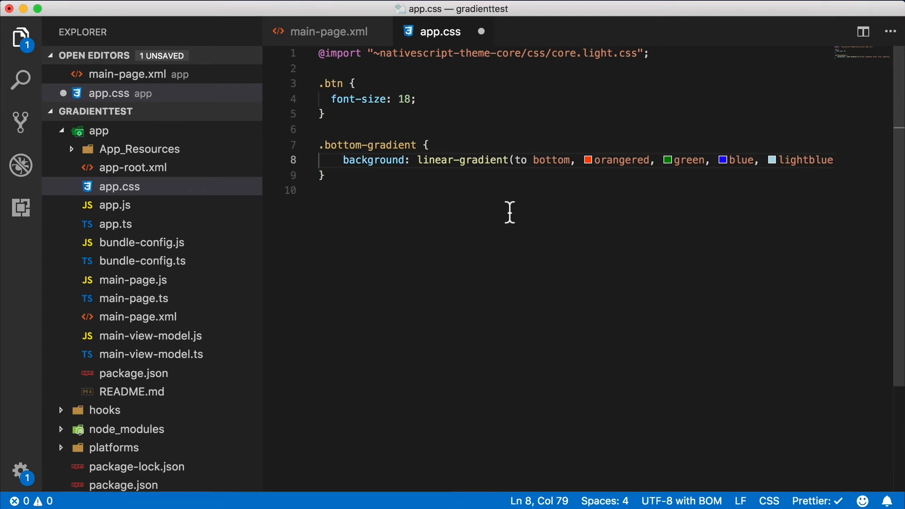
key("super+s")
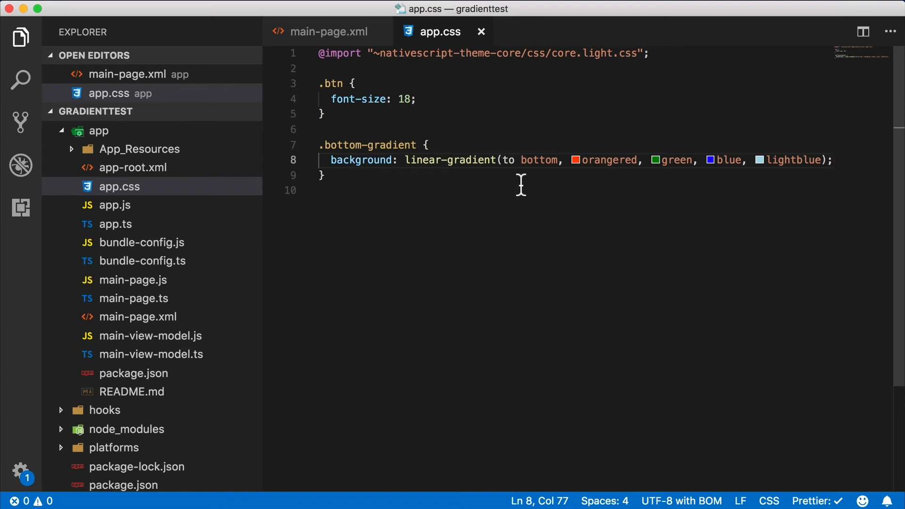
key("Down")
key("super+s")
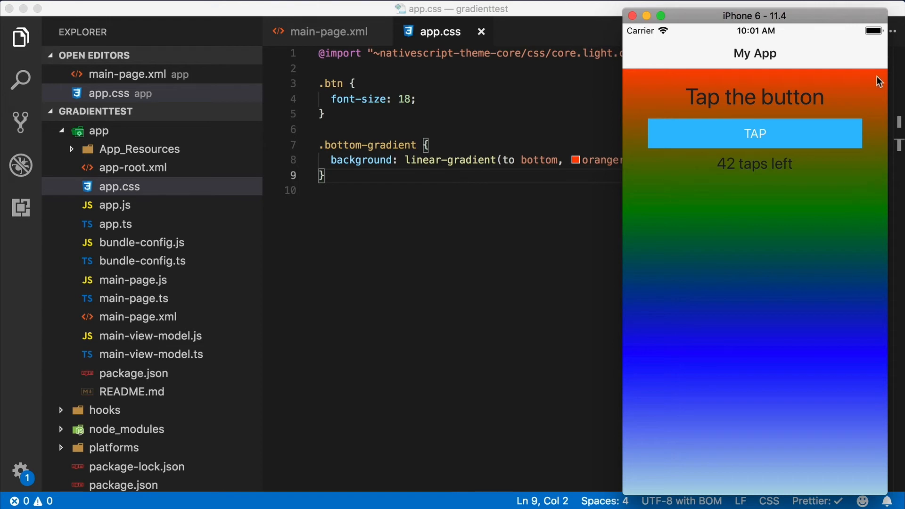
- Try the gradient direction as to top, then to left, saving and checking the simulator each time
left_click(875, 99)
double_click(541, 160)
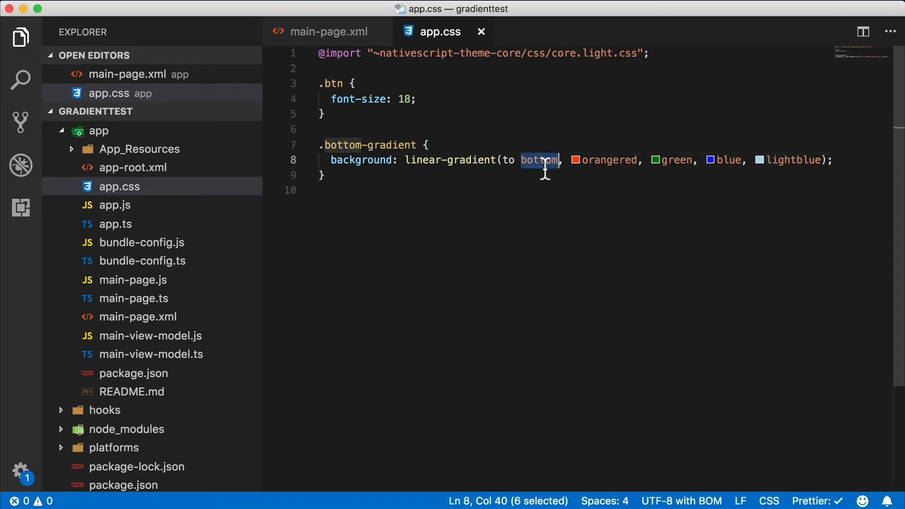
type("top")
key("super+s")
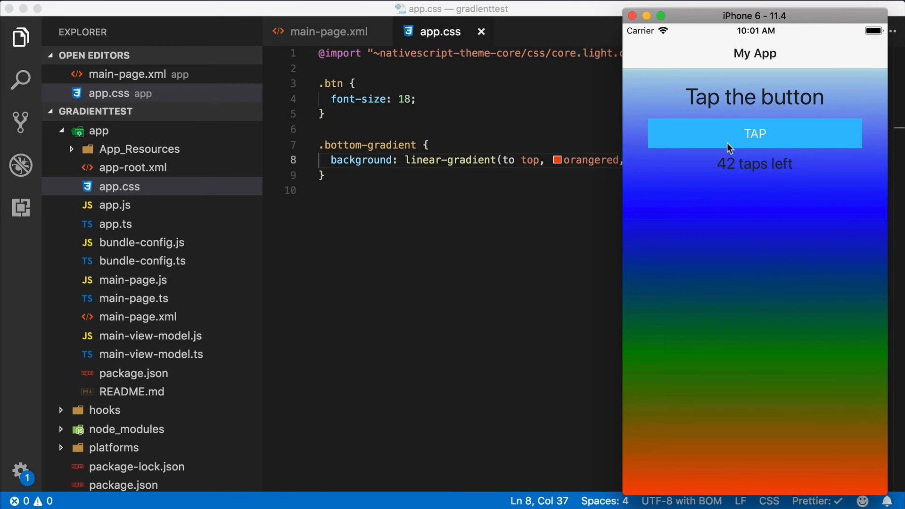
left_click(575, 198)
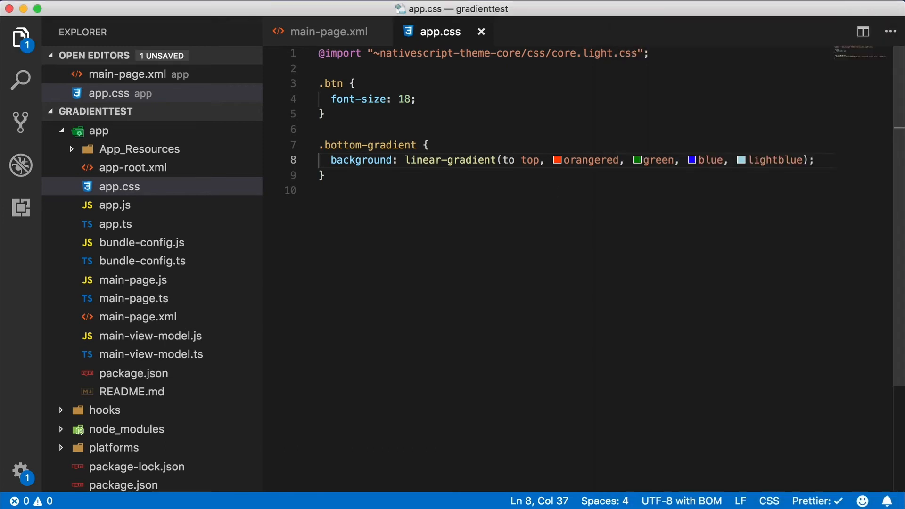
double_click(531, 160)
type("left")
key("super+s")
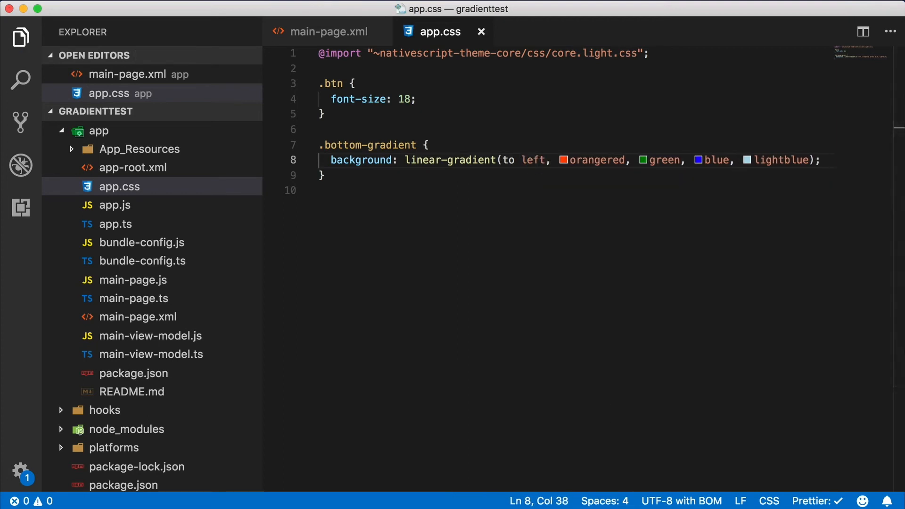
key("super+Tab")
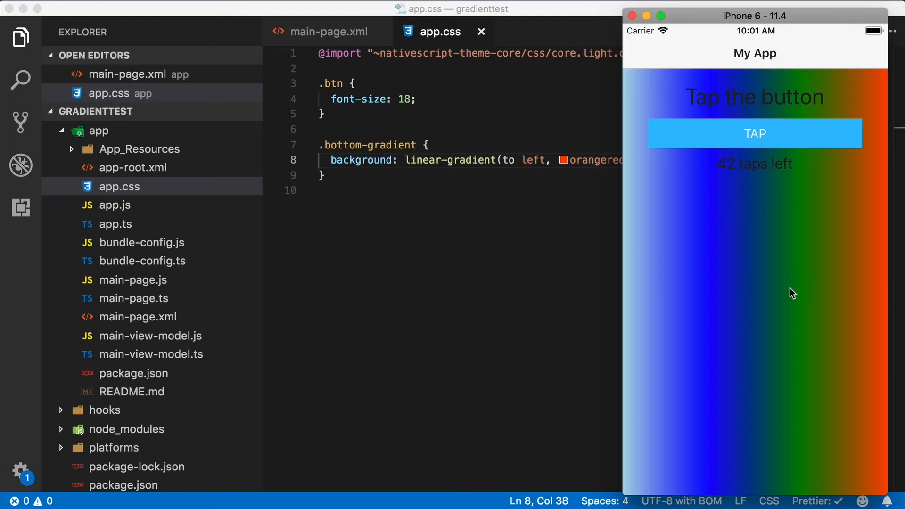
- Change the gradient direction to 45deg, save app.css and view the diagonal blend in the simulator
key("super+Tab")
left_click_drag(545, 160, 503, 159)
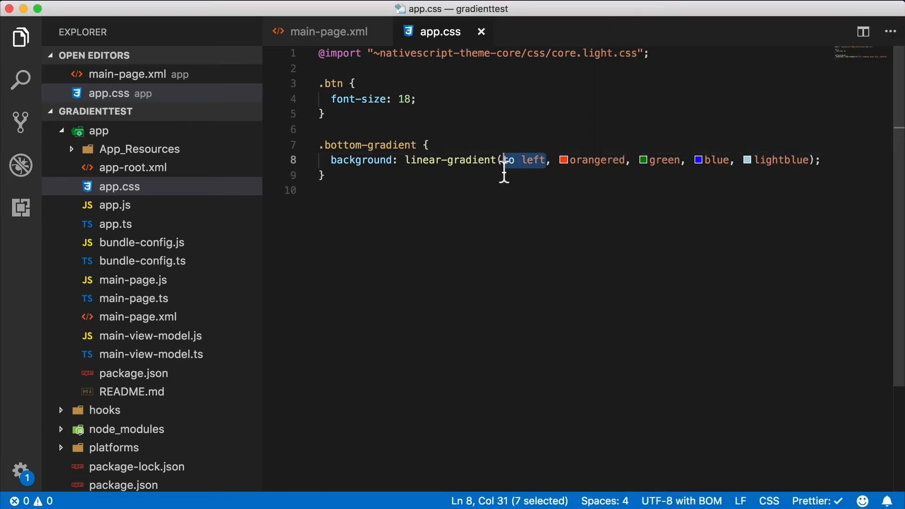
type("45")
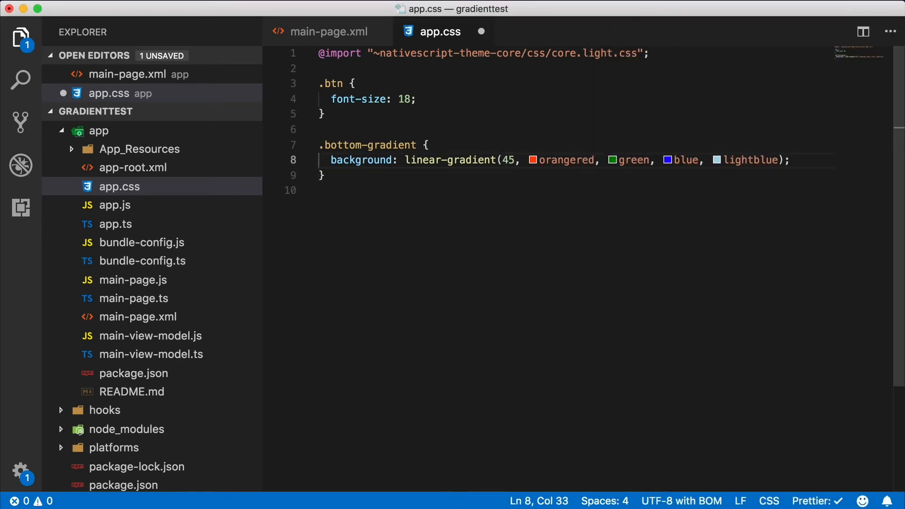
type("deg")
key("super+s")
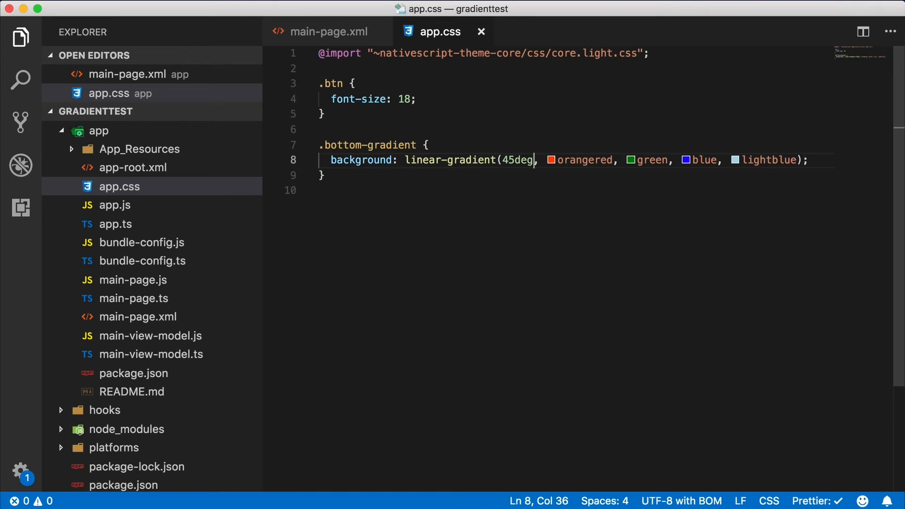
key("super+Tab")
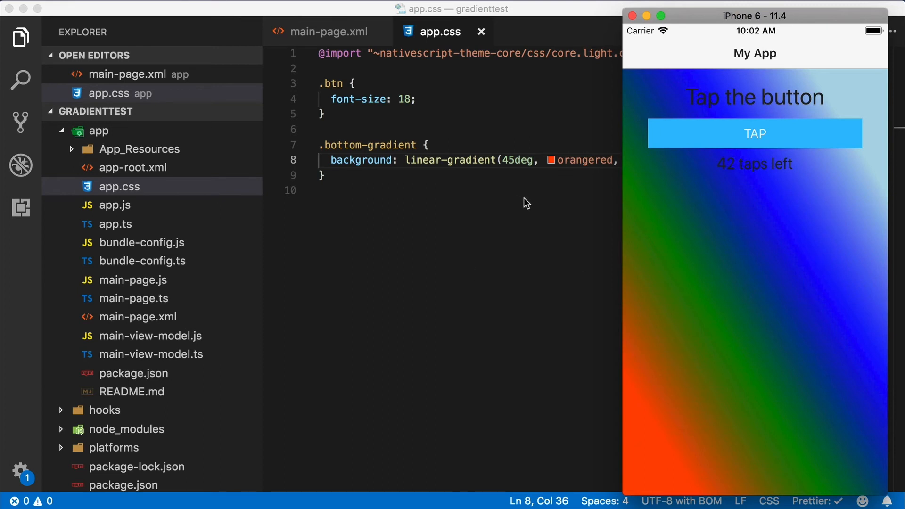
left_click(525, 223)
left_click_drag(418, 145, 324, 145)
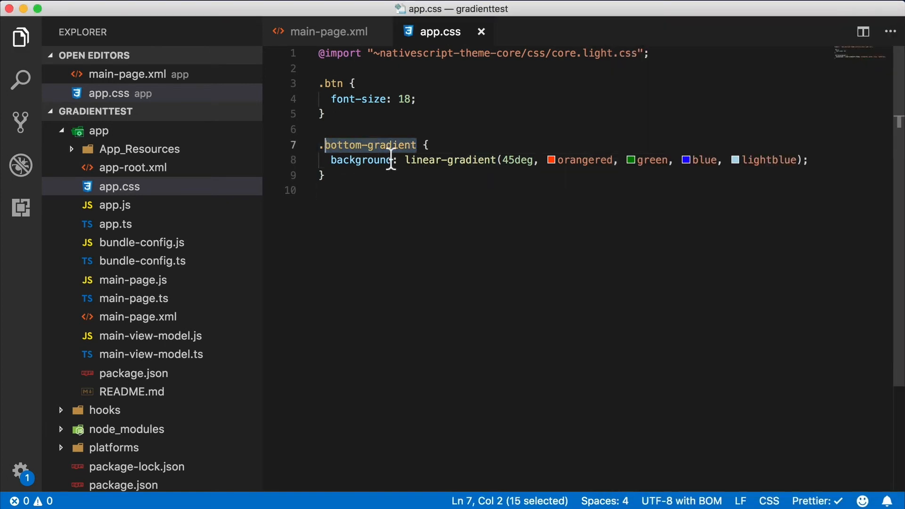
- Move bottom-gradient from the StackLayout class onto the Tap the button label and save main-page.xml
left_click(329, 31)
left_click(590, 190)
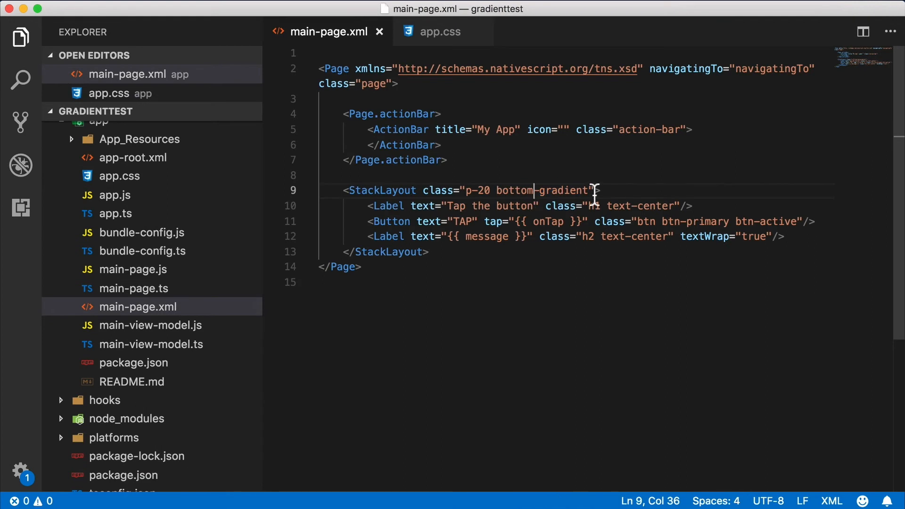
left_click_drag(591, 190, 491, 190)
key("BackSpace")
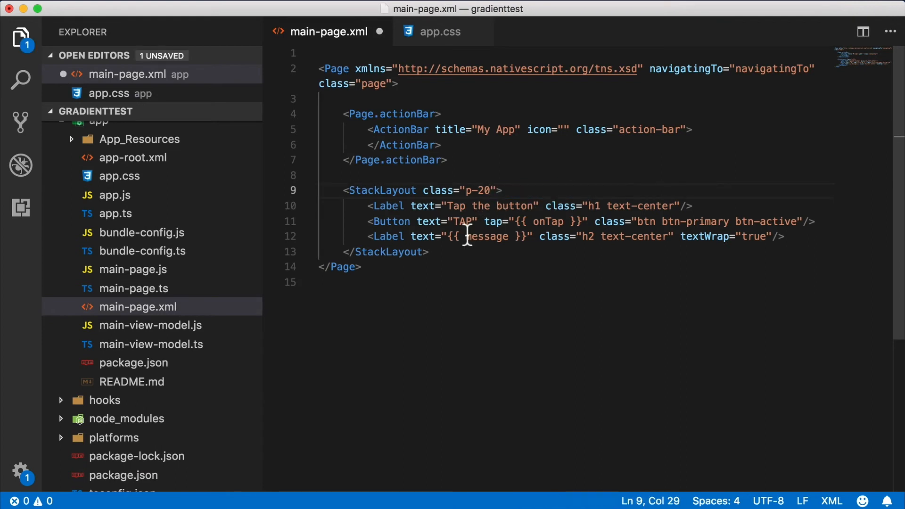
left_click(678, 206)
type("bottom-gradient")
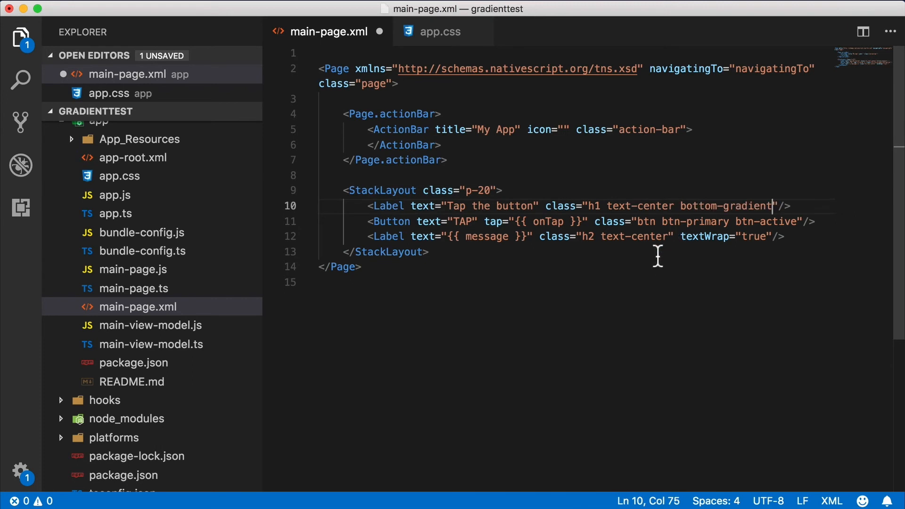
key("super+s")
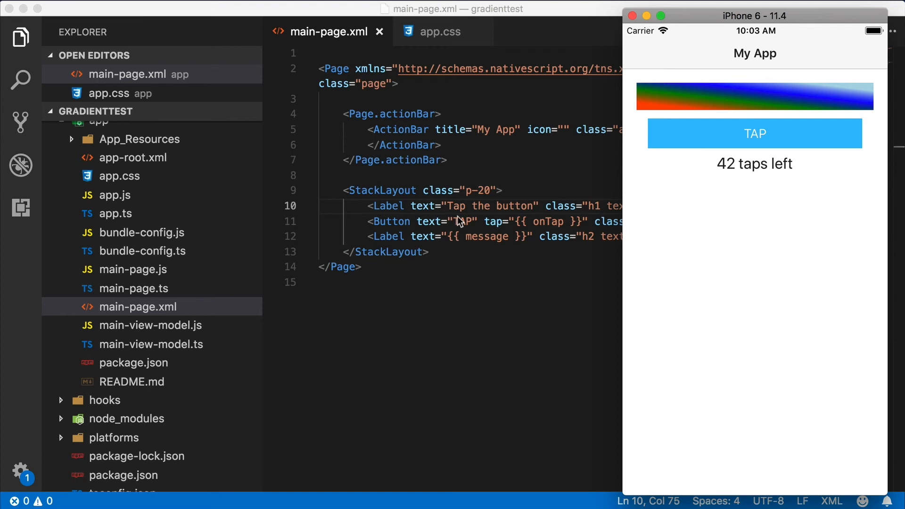
- Move bottom-gradient from the label onto the TAP button after btn-active and save
left_click(774, 206)
left_click_drag(774, 206, 678, 206)
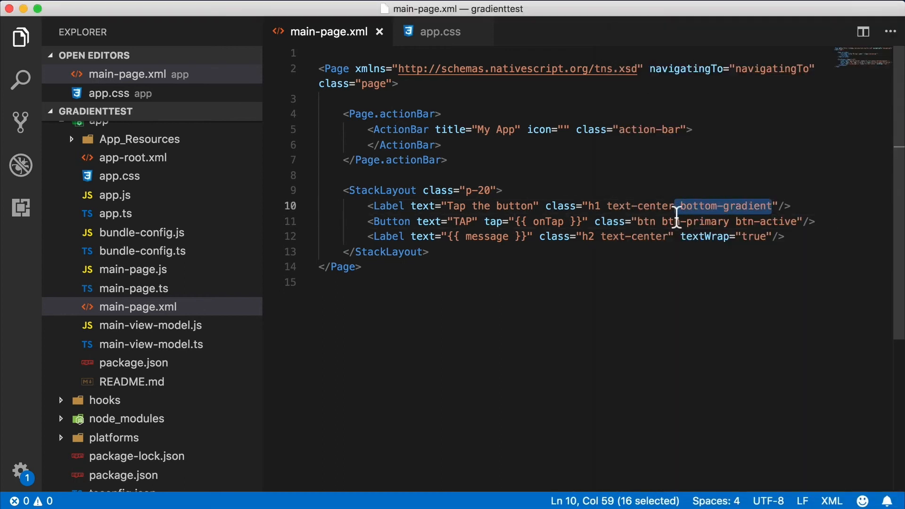
key("BackSpace")
left_click(798, 222)
type("bottom-gradient")
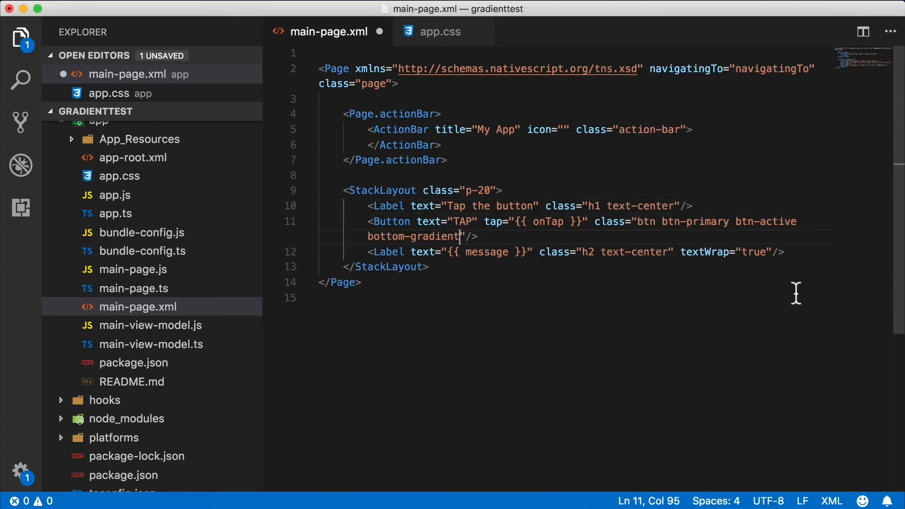
key("super+s")
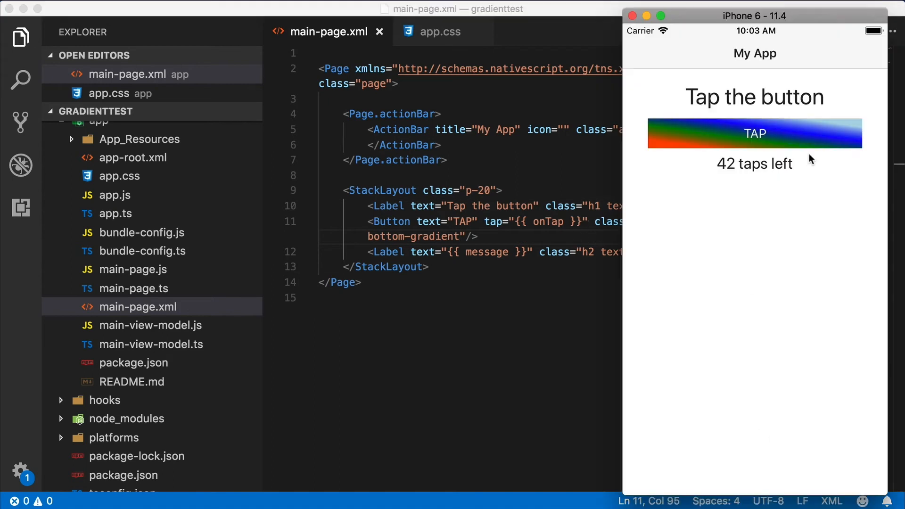
- Tap the gradient TAP button in the simulator several times to count down the taps
left_click(793, 138)
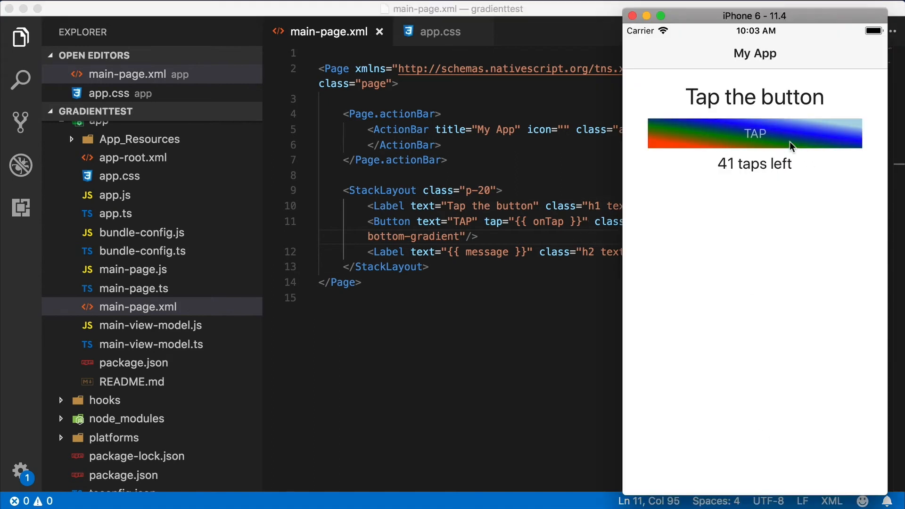
left_click(780, 143)
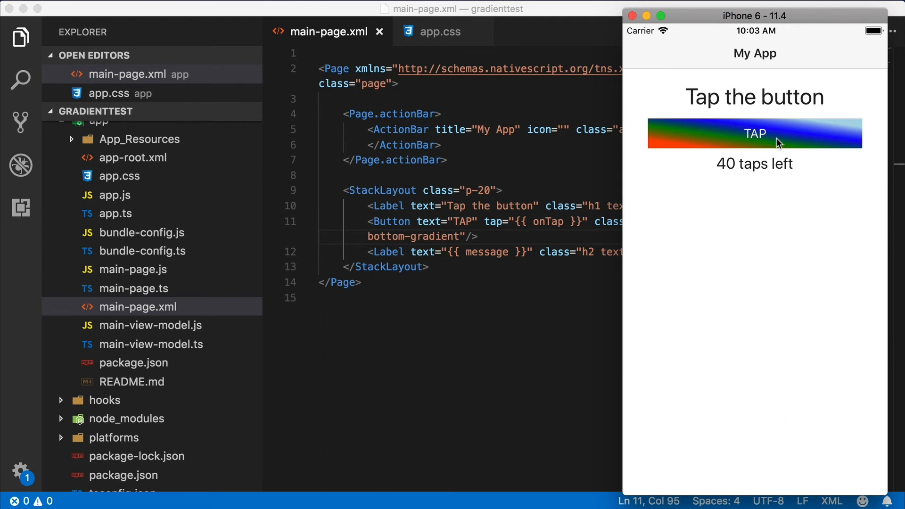
left_click(777, 138)
left_click(424, 267)
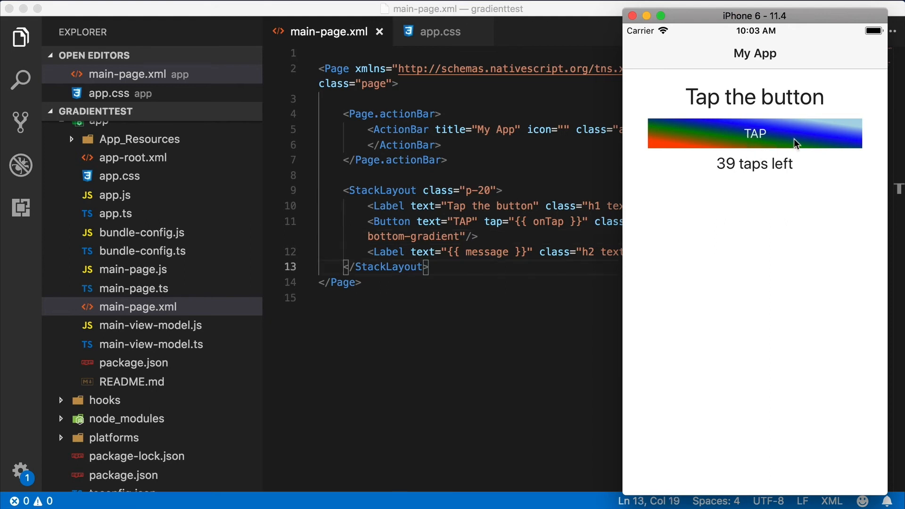
left_click(801, 142)
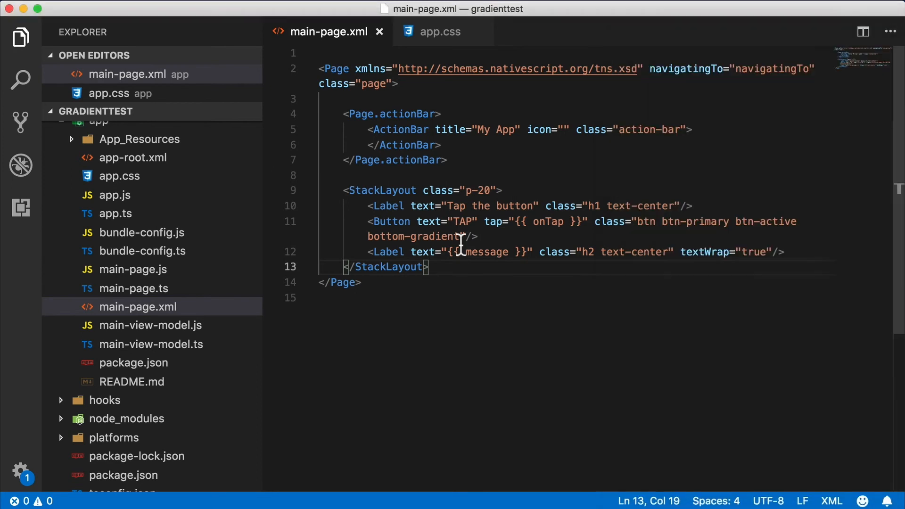
- Remove the bottom-gradient class from the Button and save main-page.xml
left_click_drag(461, 237, 369, 236)
key("BackSpace")
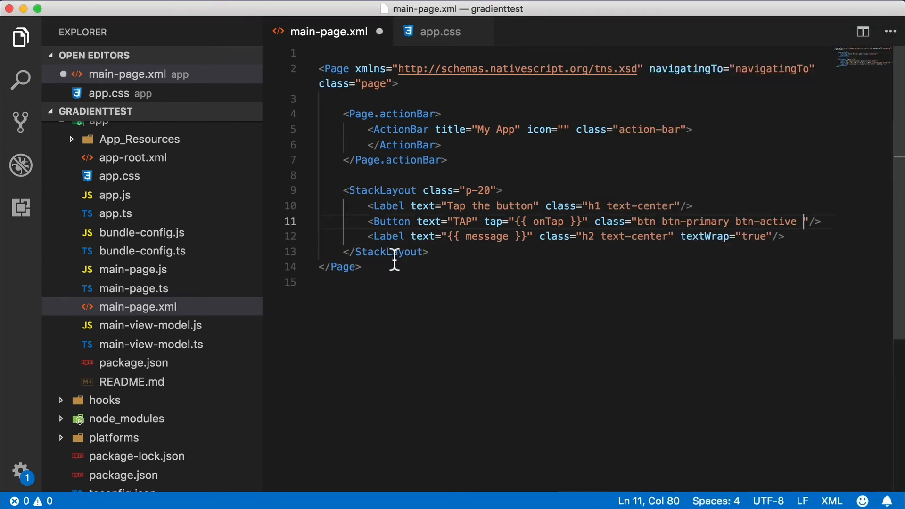
key("super+s")
- Add bottom-gradient to the ActionBar's action-bar class and save so the app reloads
left_click(679, 129)
type("bottom-gradient")
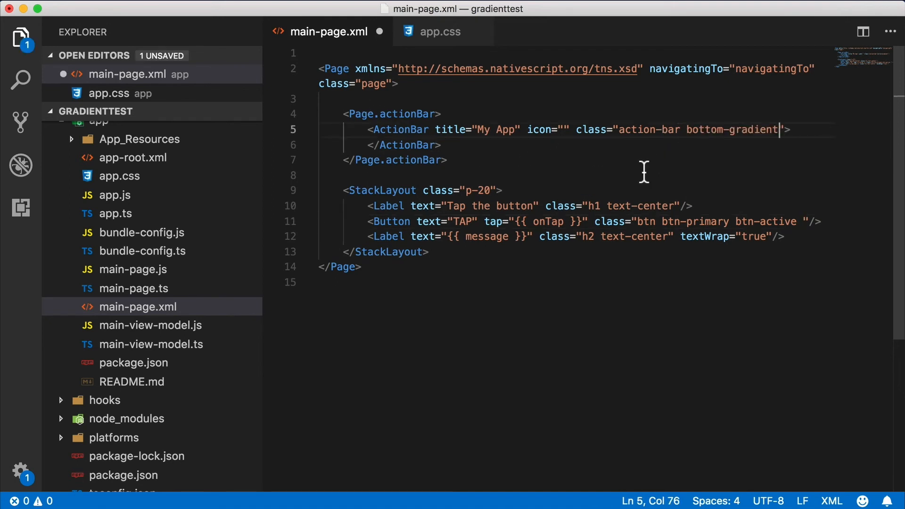
key("super+s")
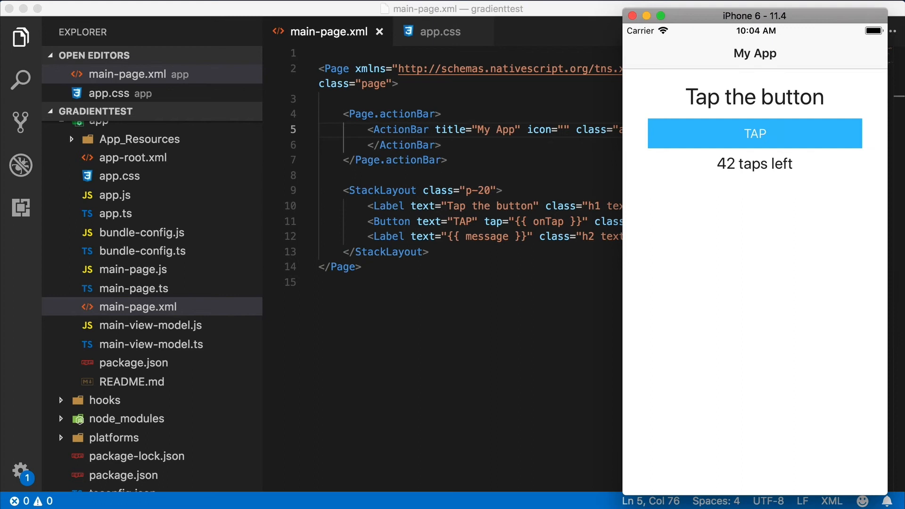
left_click(538, 175)
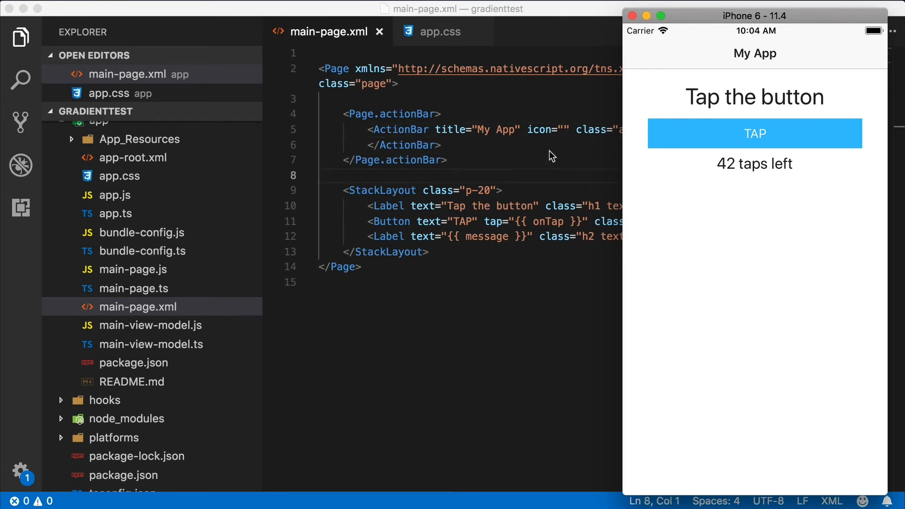
- Nest a StackLayout inside the ActionBar holding a copied Label retitled 'My App'
left_click(818, 132)
key("Return")
type("<Sta")
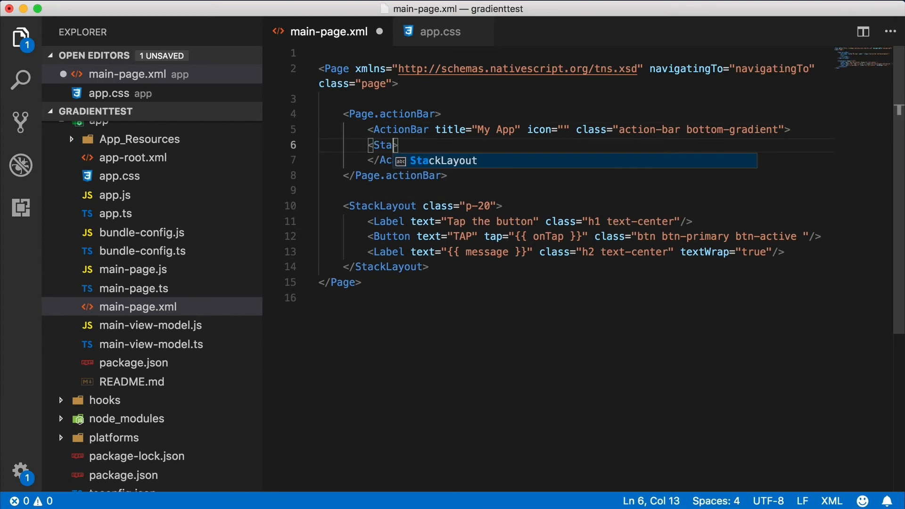
type("ckLayout>")
key("Return")
type("</Stack")
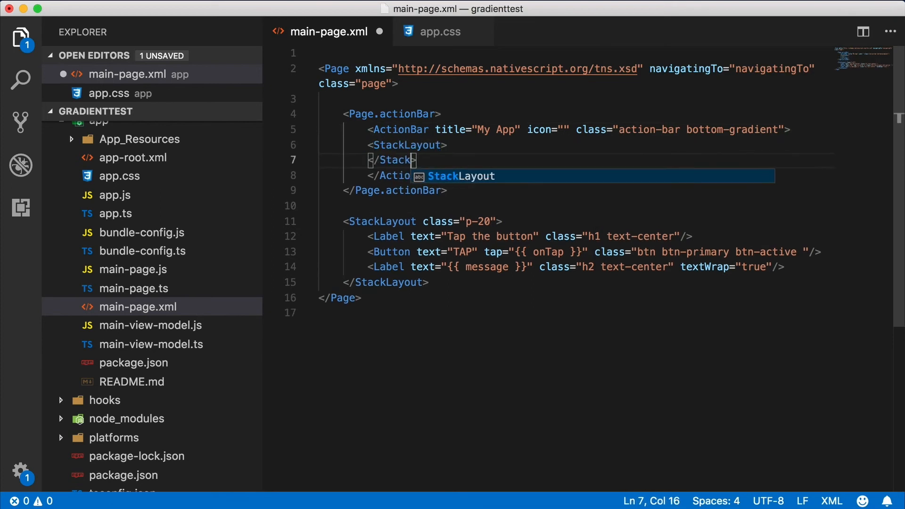
type("Layout>")
key("super+shift+Return")
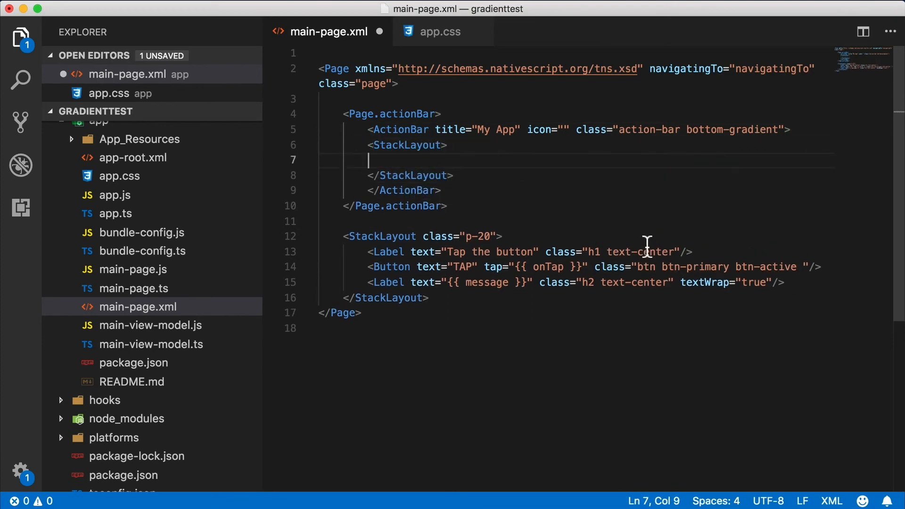
left_click_drag(693, 252, 369, 253)
key("super+c")
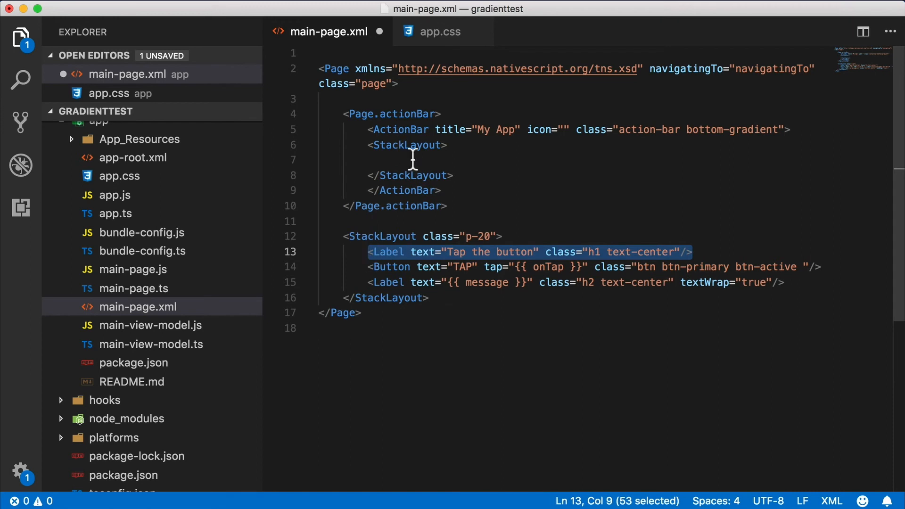
left_click(410, 160)
key("super+v")
left_click_drag(537, 160, 448, 160)
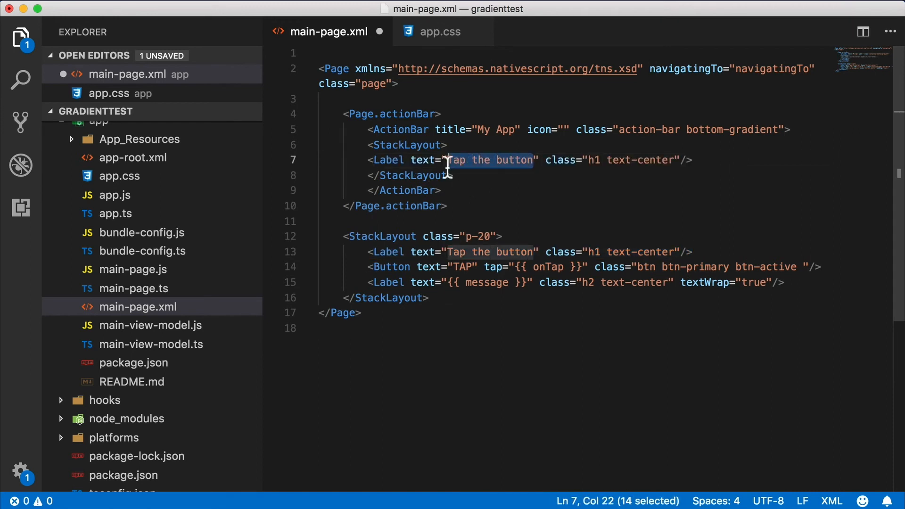
type("My App")
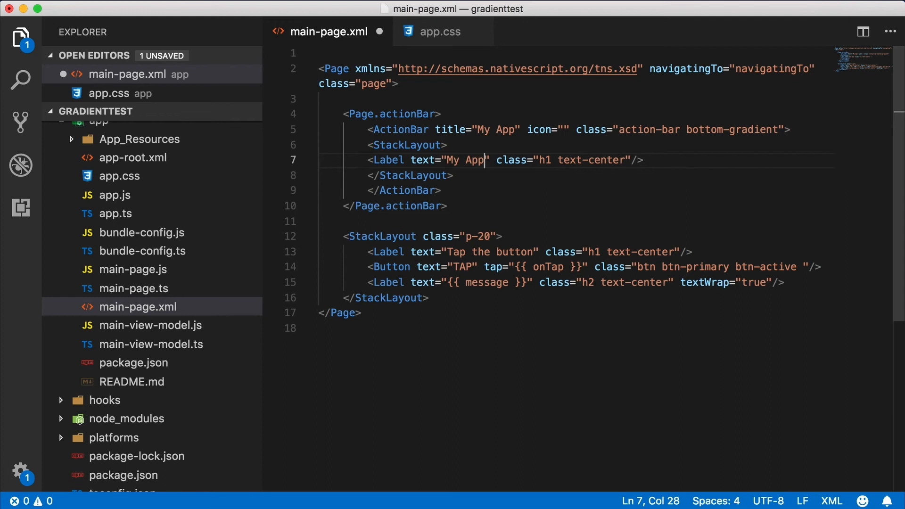
- Move bottom-gradient from the ActionBar to the new StackLayout's class, save, and check the simulator and Terminal
left_click_drag(778, 130, 682, 130)
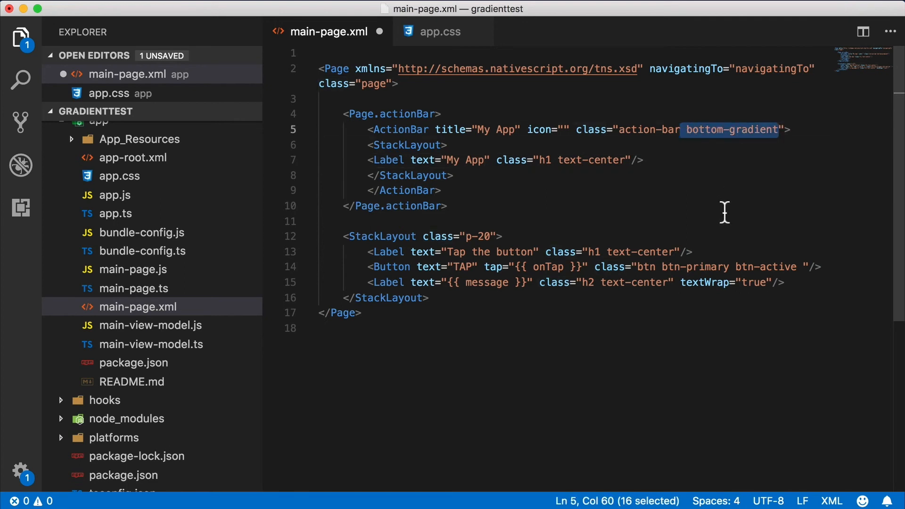
key("BackSpace")
left_click(447, 145)
type("class=\"")
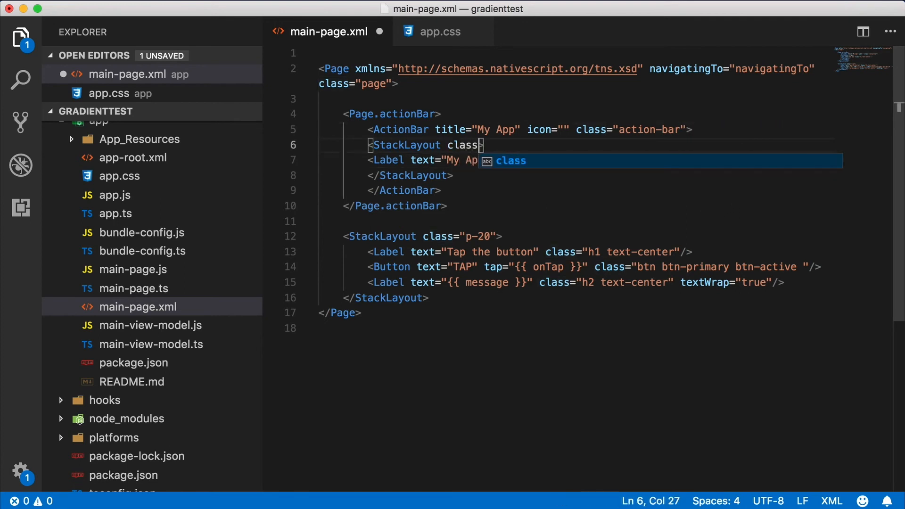
type("\"")
key("super+v")
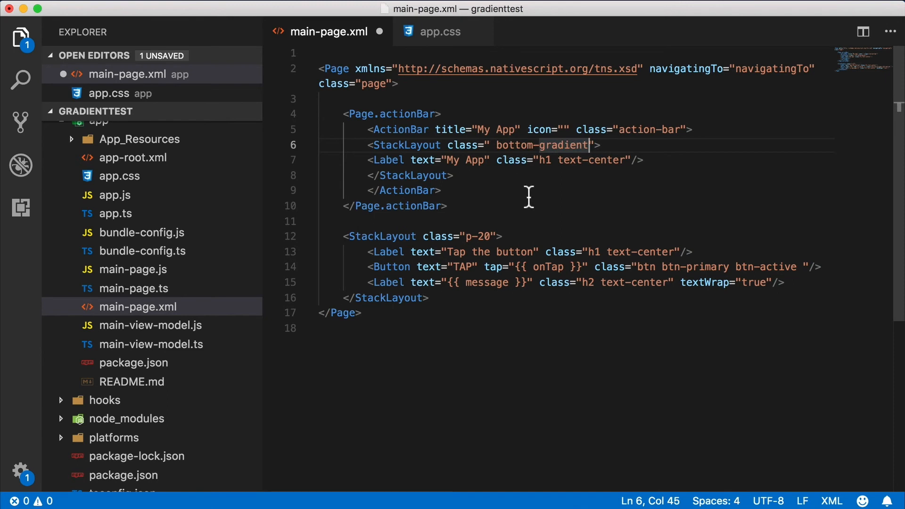
key("super+s")
key("super+Tab")
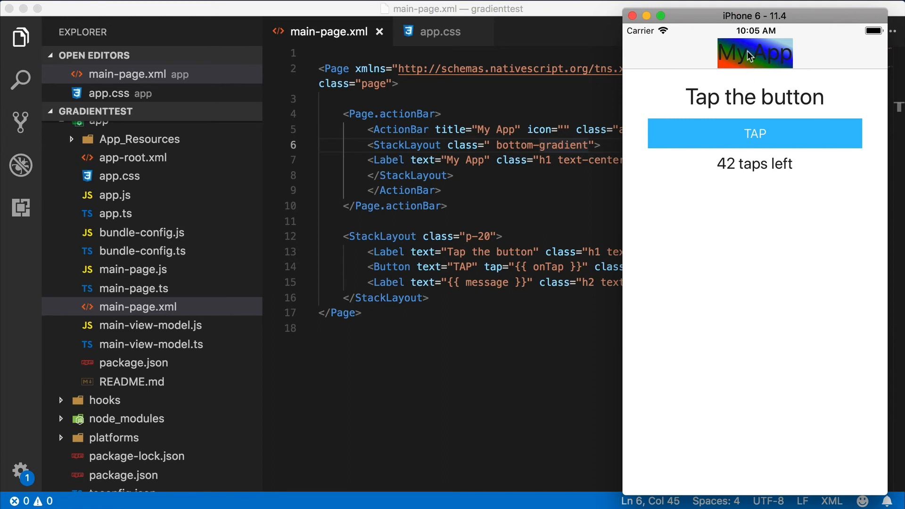
key("super+Tab")
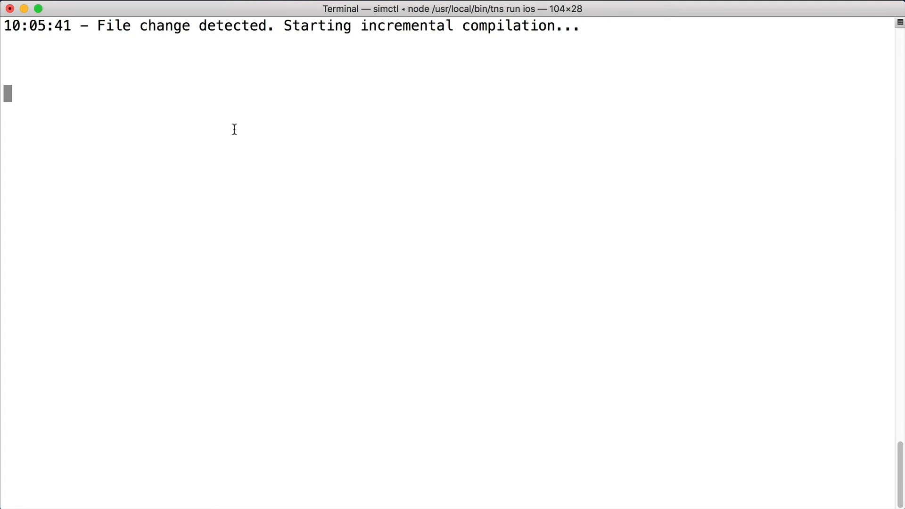
- Run 'tns run android' in a new Terminal tab and place the iPhone simulator beside the emulator
key("super+t")
type("tns run ")
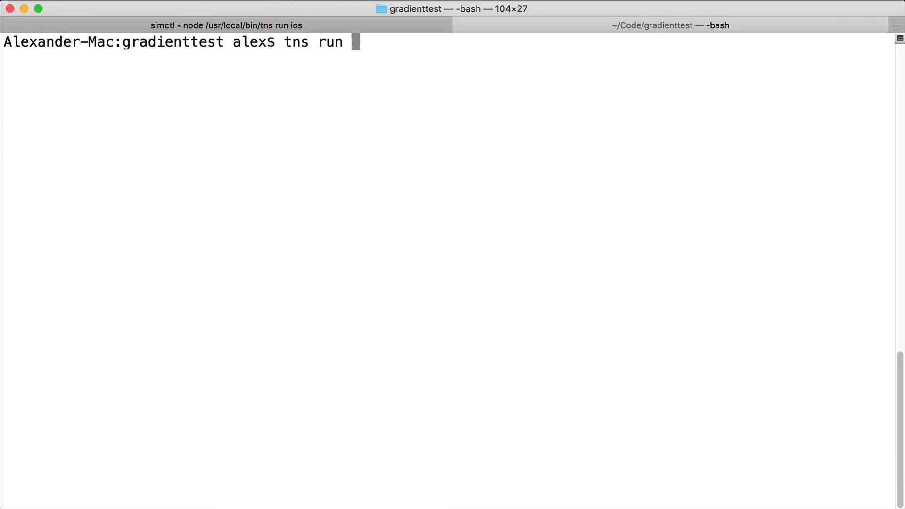
type("android")
key("Return")
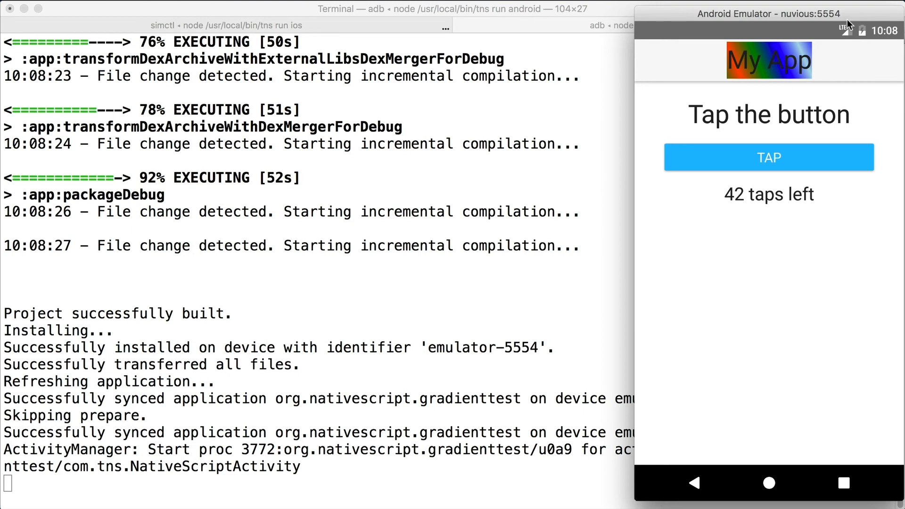
mouse_move(772, 13)
left_mouse_down()
mouse_move(514, 26)
mouse_move(526, 20)
left_mouse_up()
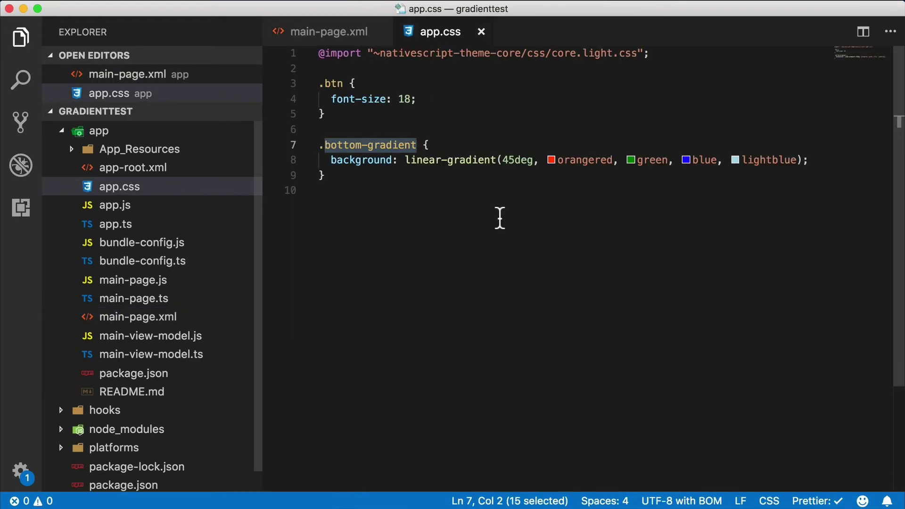
- Change the app.css gradient direction from 45deg to 'to bottom', save, and compare both simulators
double_click(505, 160)
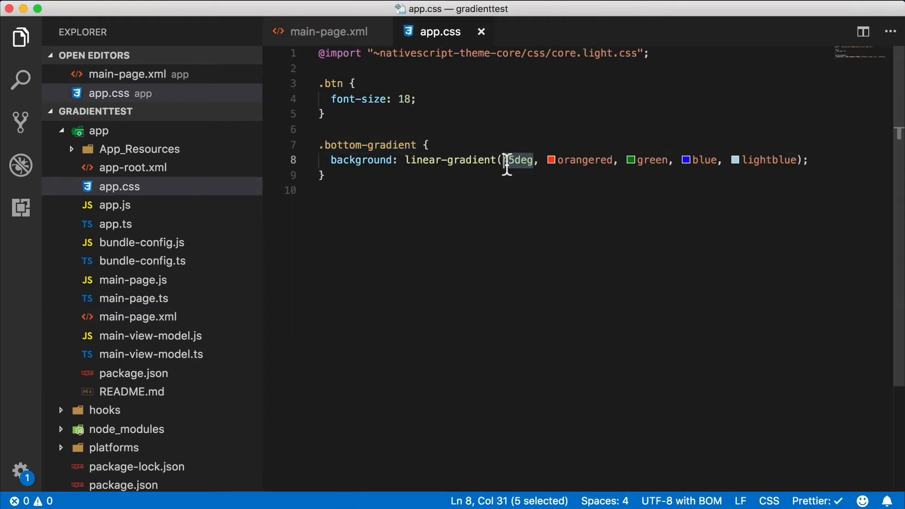
type("to bottom")
key("super+s")
left_click(431, 145)
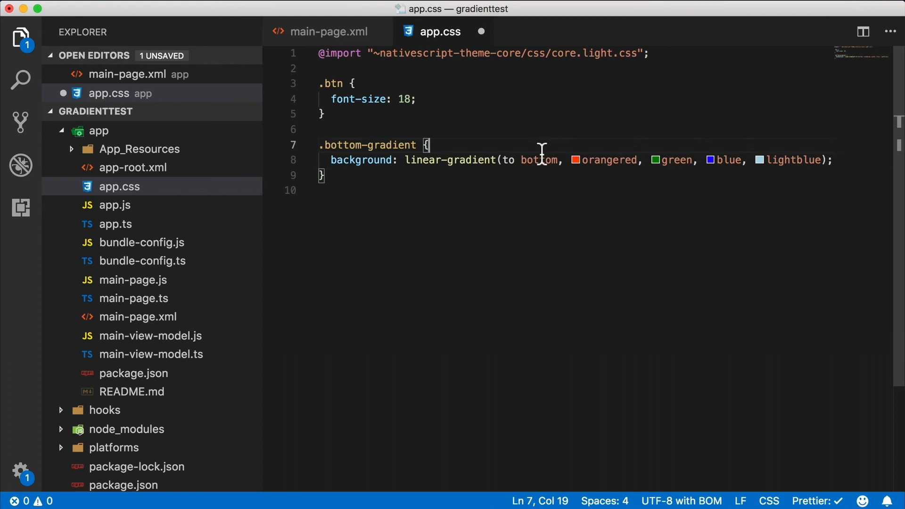
key("super+Tab")
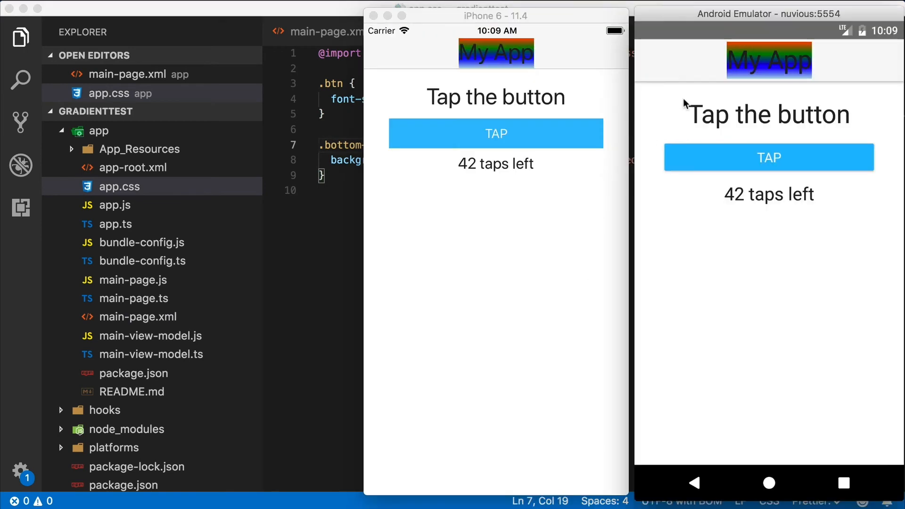
- Cut bottom-gradient from the title StackLayout, paste it after p-20 on the main StackLayout, save, and check both simulators
key("super+Tab")
left_click(329, 31)
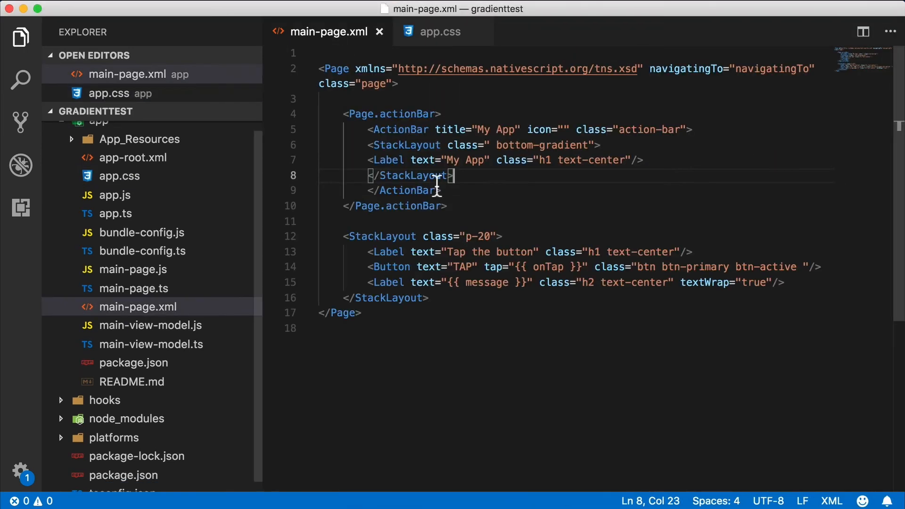
left_click(488, 209)
left_click_drag(589, 145, 495, 146)
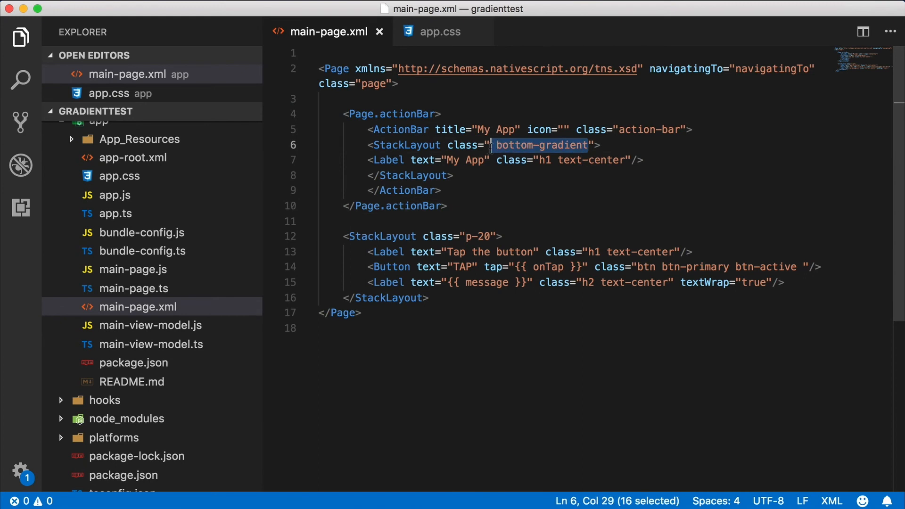
key("BackSpace")
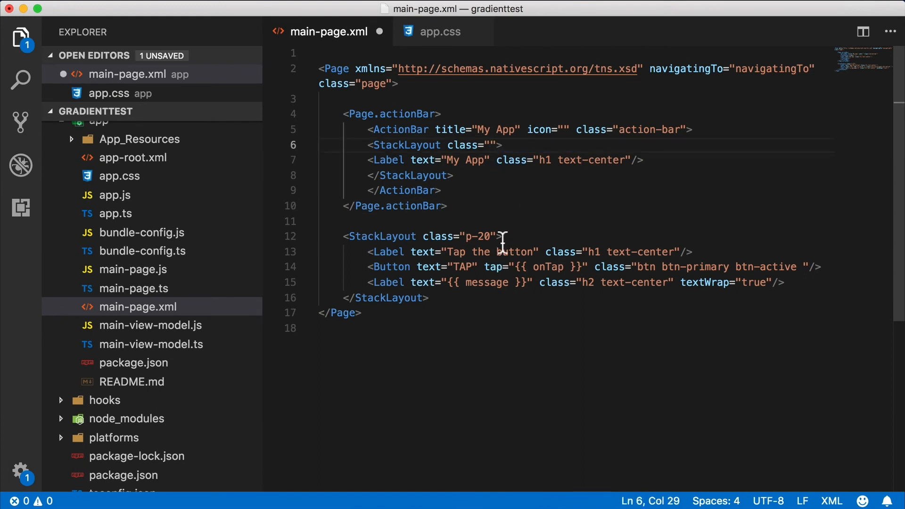
left_click(492, 236)
key("super+v")
key("super+s")
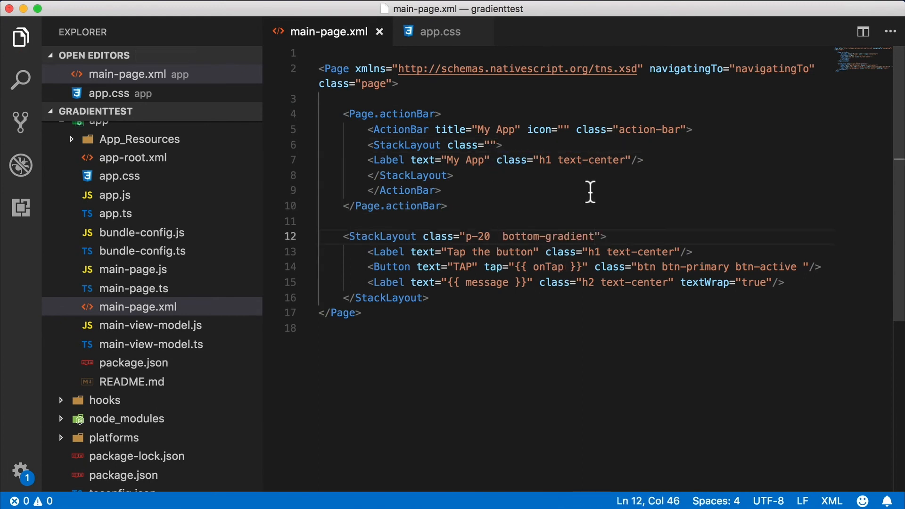
key("super+Tab")
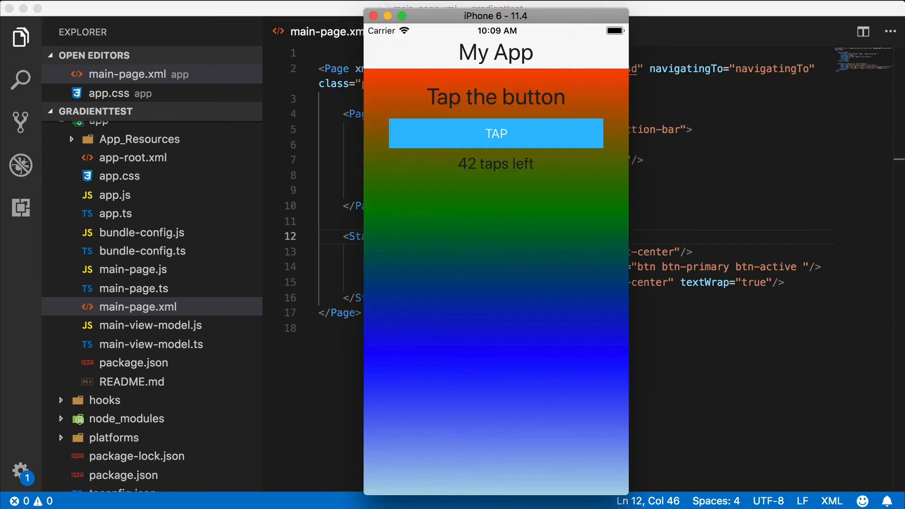
key("super+Tab")
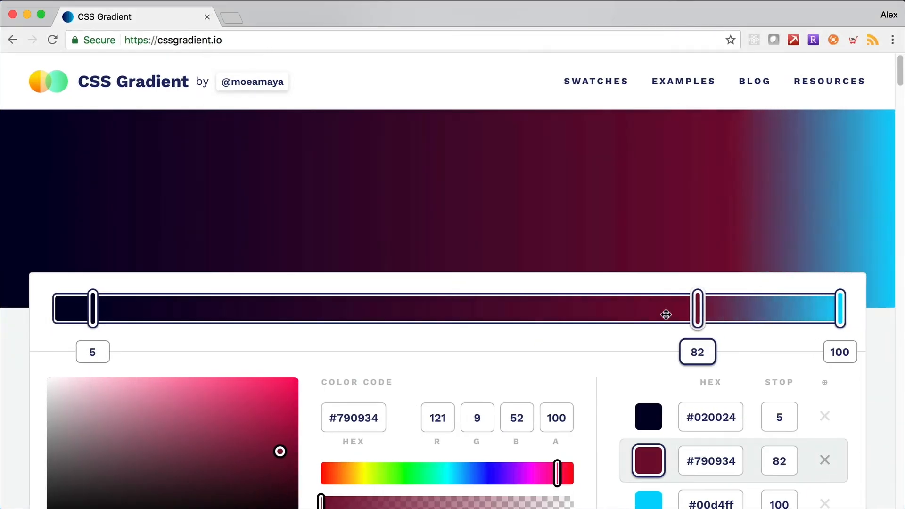
- Drag the color stop handles so the dark and #790934 stops sit near 16 and the cyan stop at 75
left_click_drag(697, 309, 401, 309)
left_click_drag(840, 309, 551, 320)
mouse_move(400, 310)
left_mouse_down()
mouse_move(207, 318)
mouse_move(276, 309)
mouse_move(396, 315)
left_mouse_up()
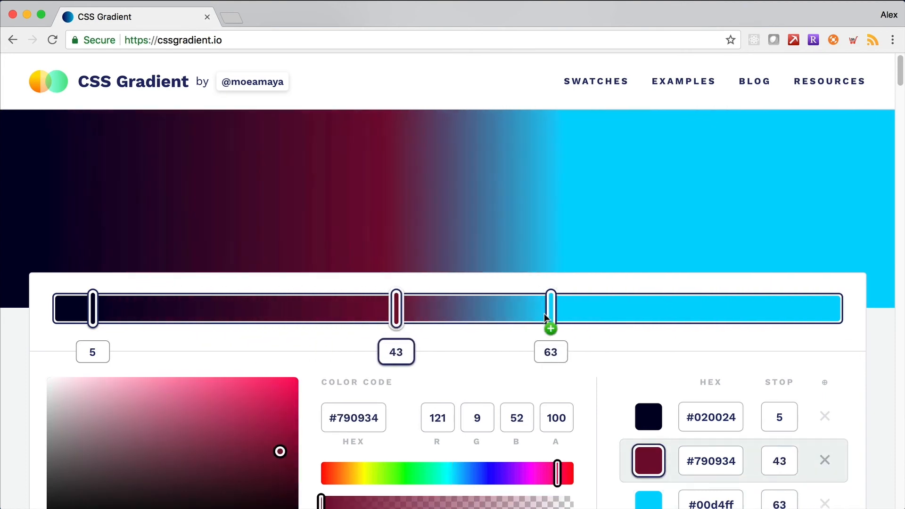
left_click_drag(551, 309, 684, 311)
left_click_drag(397, 311, 203, 311)
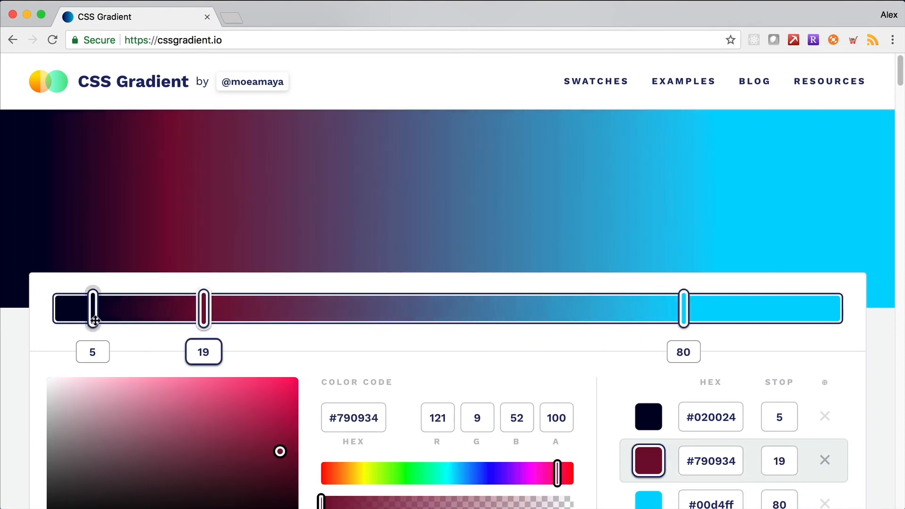
mouse_move(95, 320)
left_mouse_down()
mouse_move(158, 326)
mouse_move(112, 312)
left_mouse_up()
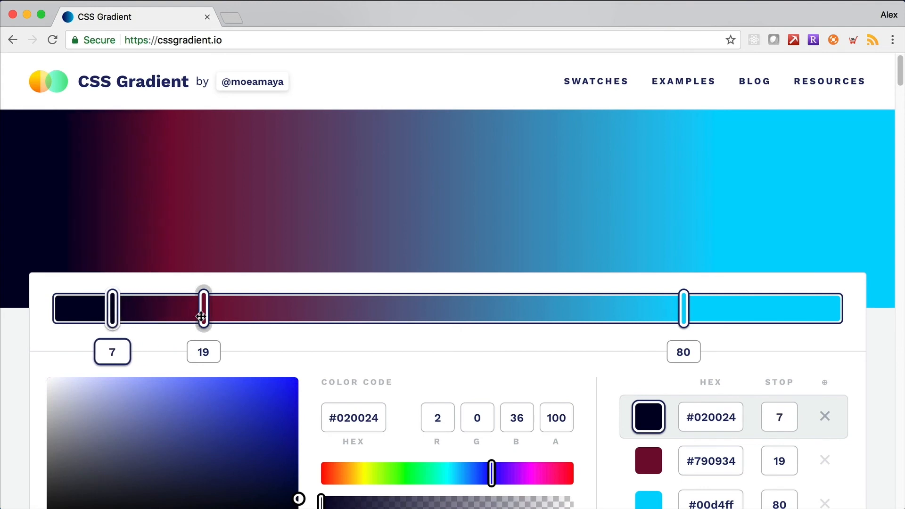
mouse_move(202, 316)
left_mouse_down()
mouse_move(242, 319)
mouse_move(181, 314)
left_mouse_up()
left_click_drag(112, 312, 182, 327)
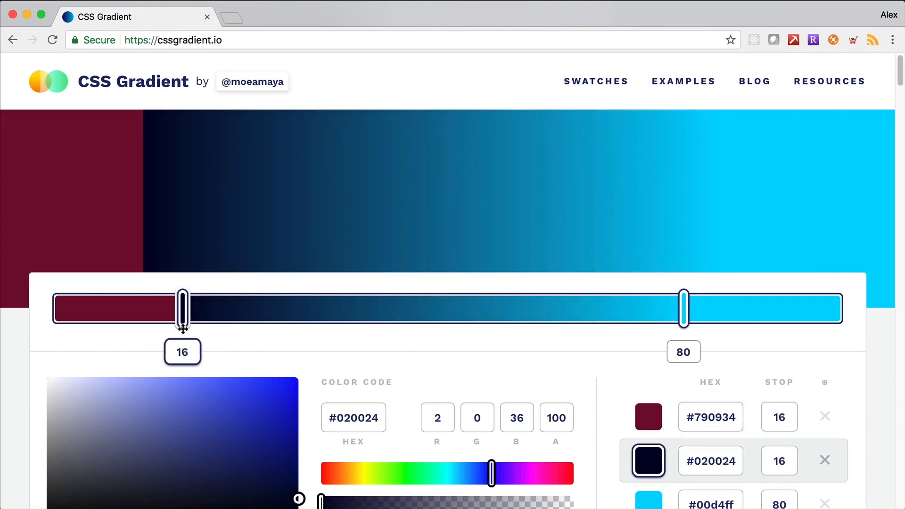
left_click_drag(683, 309, 628, 315)
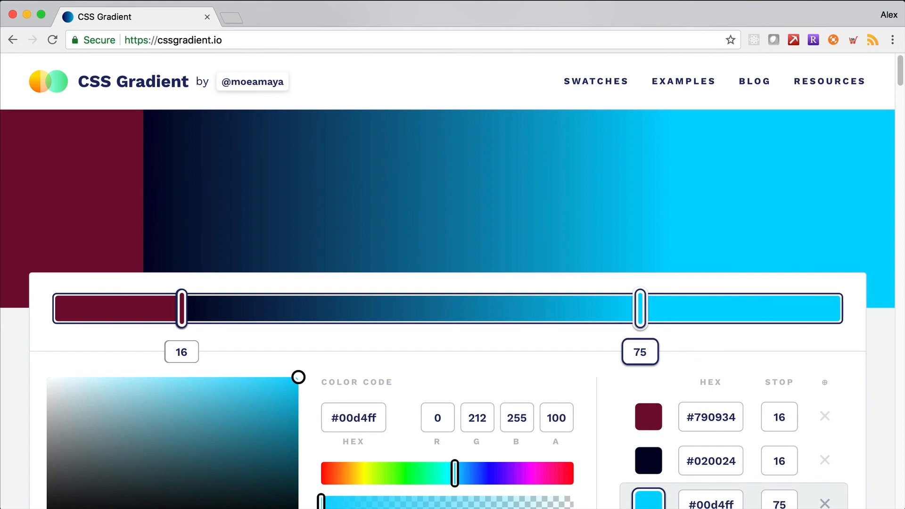
left_click_drag(899, 71, 900, 120)
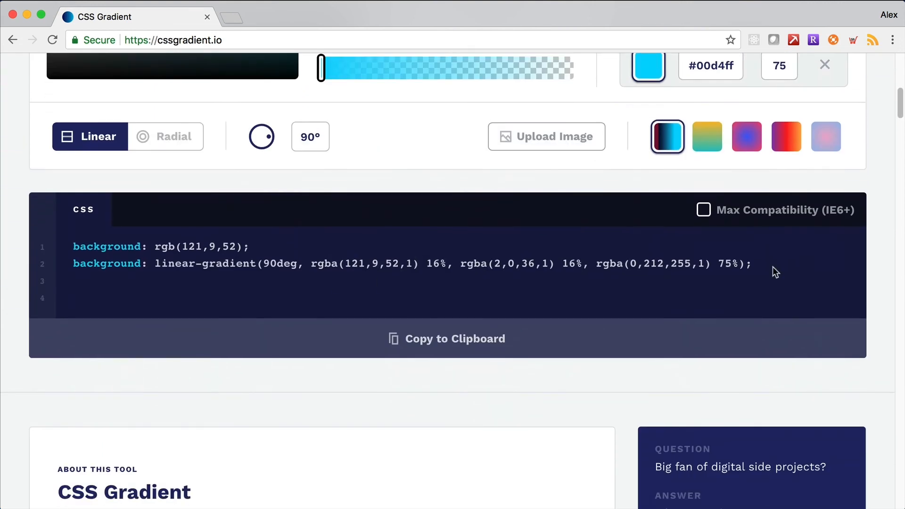
- Select the generated linear-gradient CSS line and copy it via the context menu
left_click_drag(752, 263, 74, 263)
right_click(114, 265)
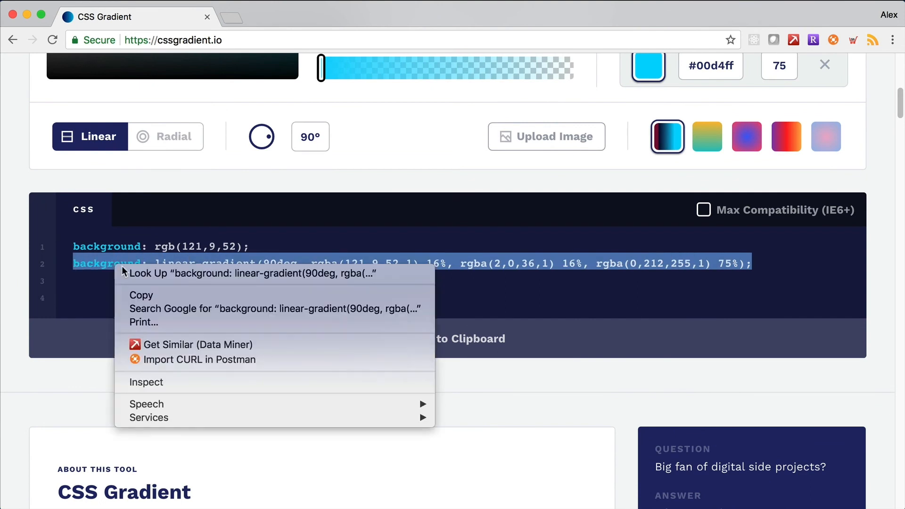
left_click(145, 296)
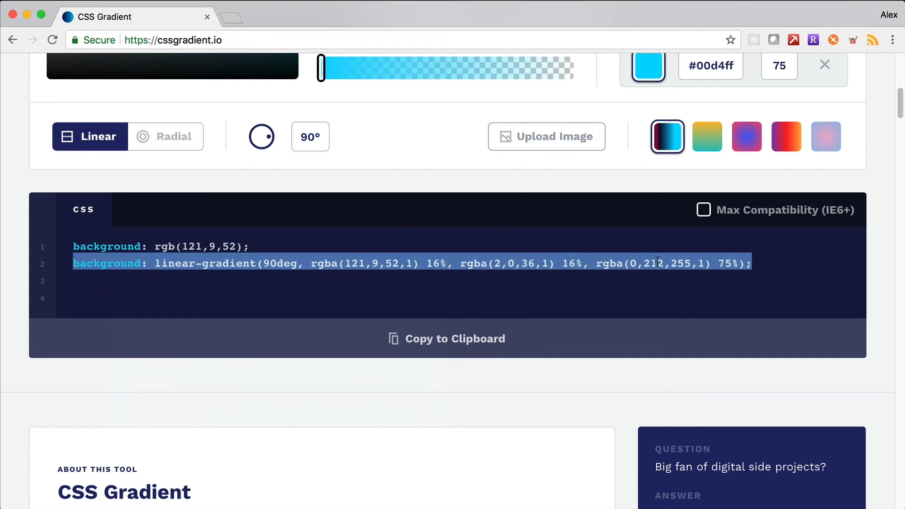
- Paste the copied 90deg three-stop gradient over the old background line in app.css and save
left_click(41, 14)
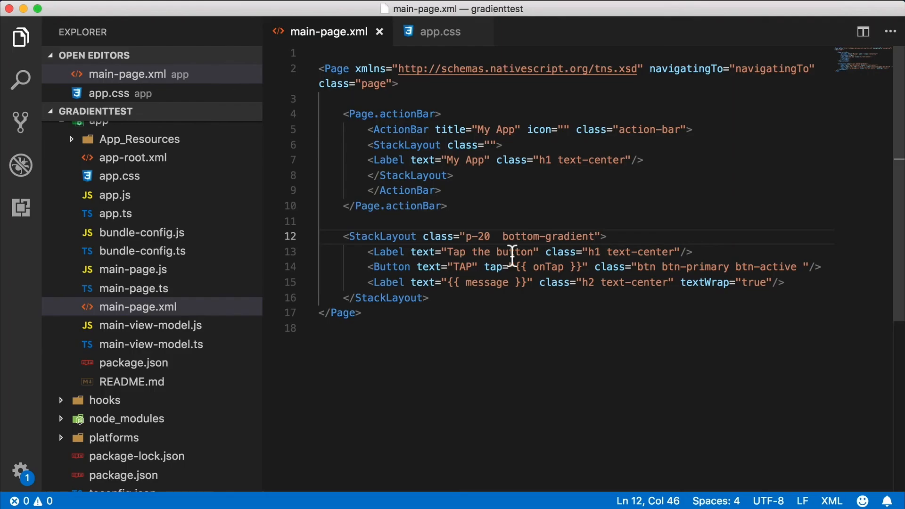
left_click(441, 31)
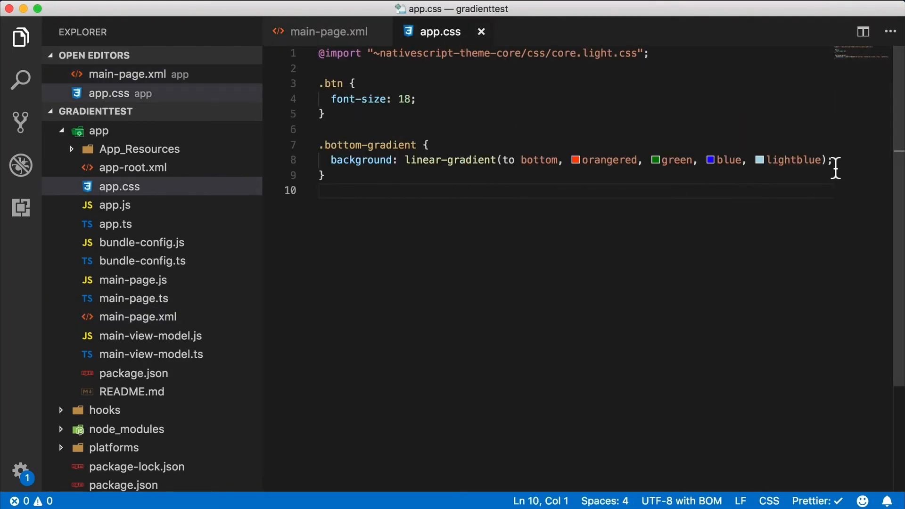
left_click_drag(835, 161, 331, 160)
key("super+v")
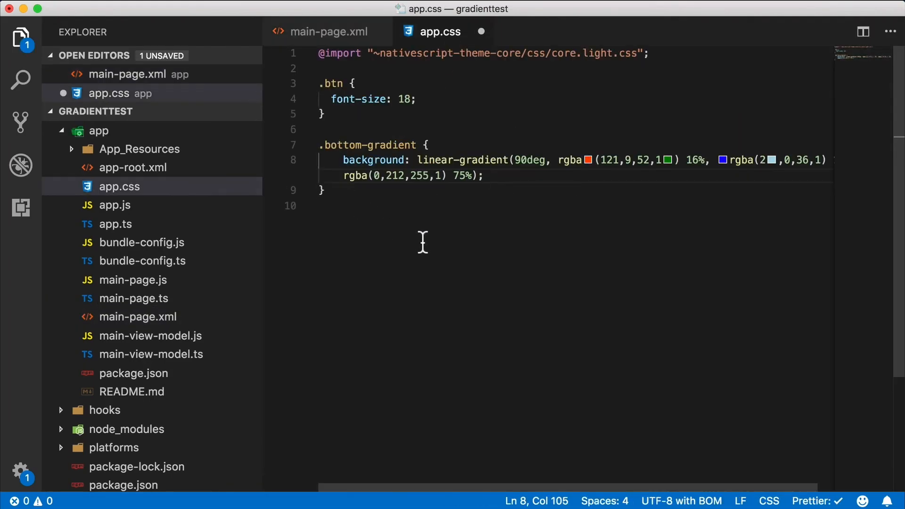
key("super+s")
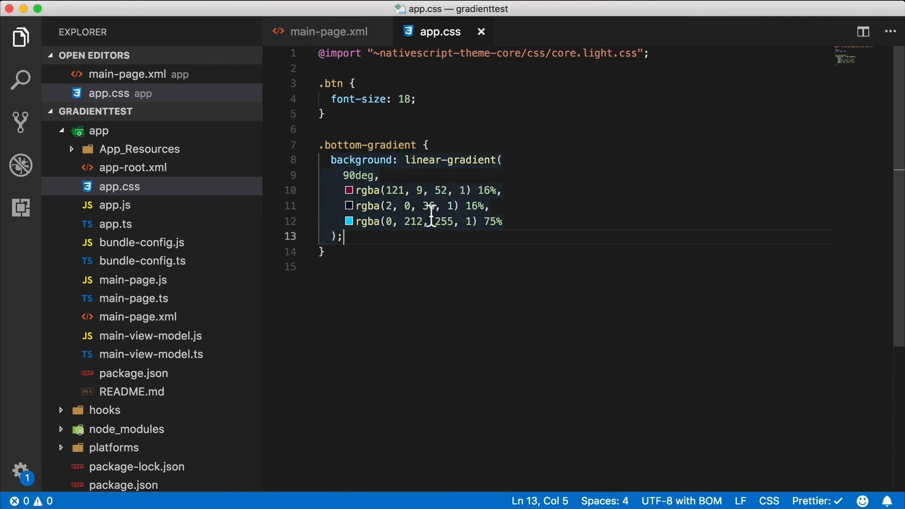
- View the new gradient on the iPhone simulator and Android emulator, resizing the emulator window
key("super+Tab")
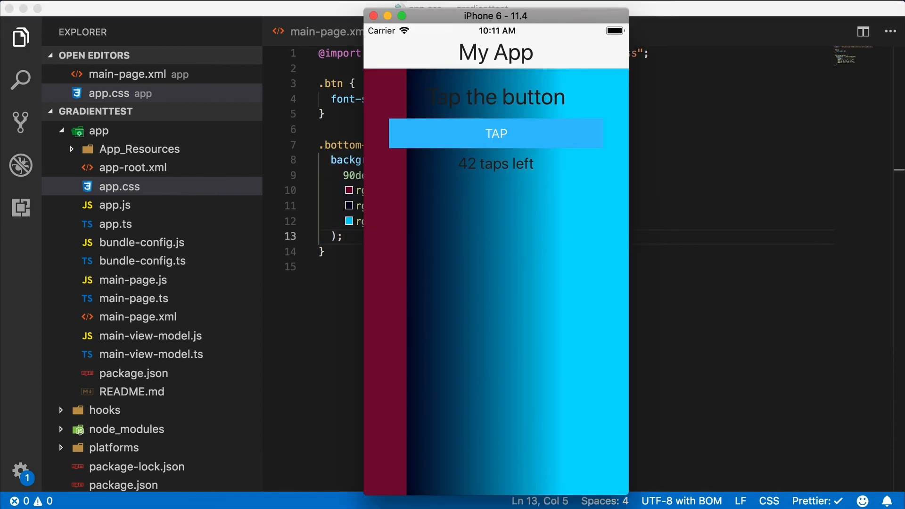
key("super+Tab")
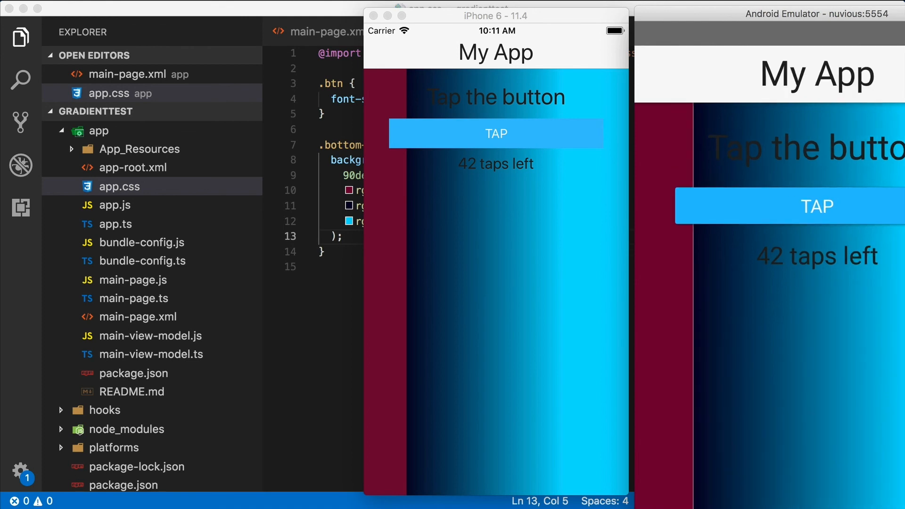
left_click_drag(904, 508, 879, 449)
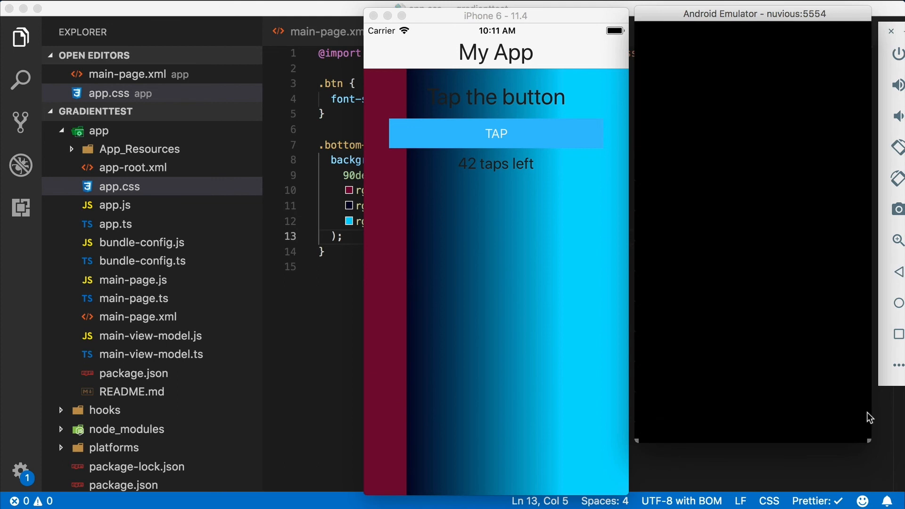
left_click_drag(879, 449, 904, 463)
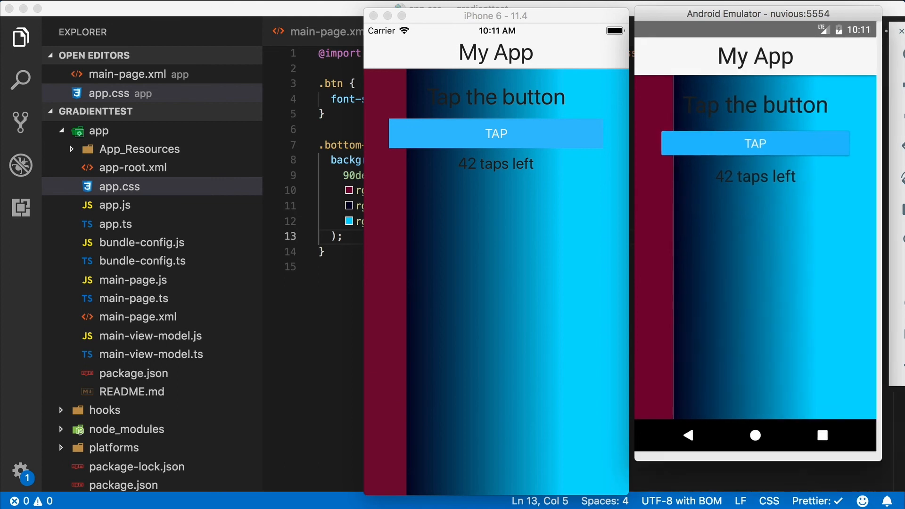
- Add color stops and drag the handles to 18, 20, 41, 44 and 46%
key("super+Tab")
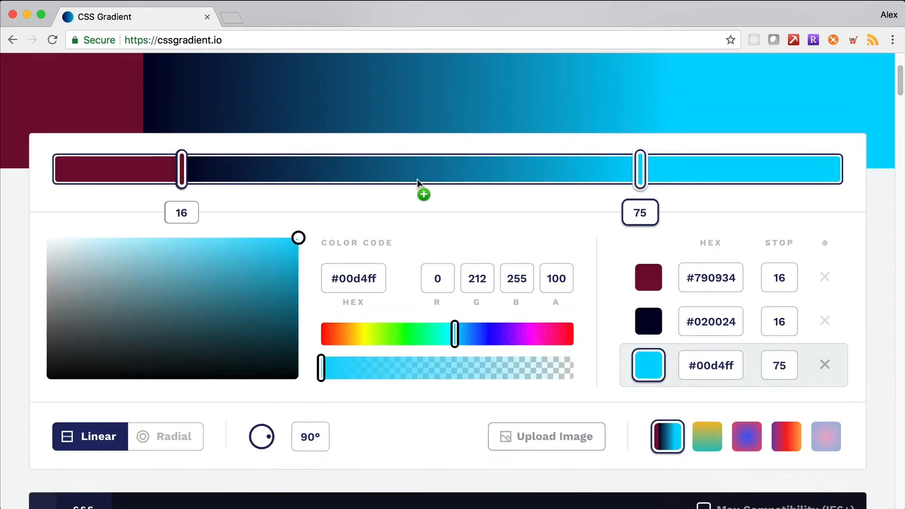
left_click(252, 309)
left_click_drag(182, 309, 156, 309)
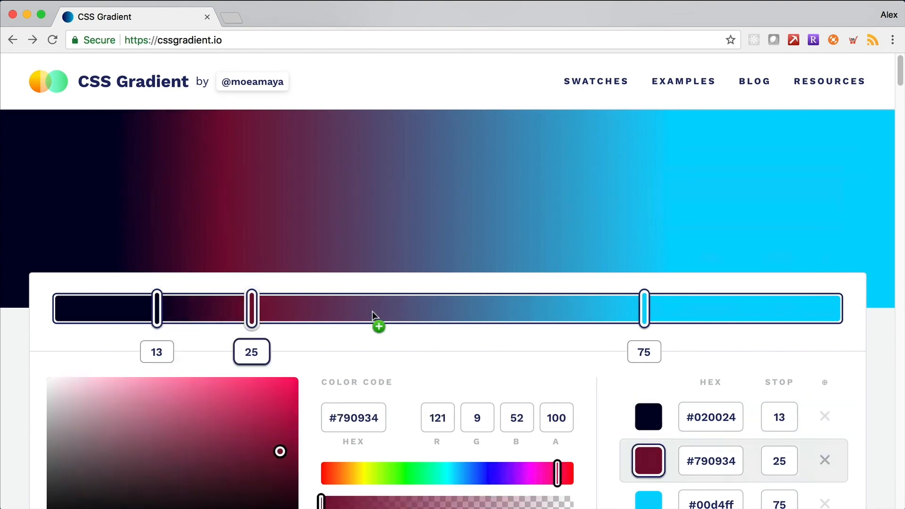
left_click(376, 309)
left_click(494, 308)
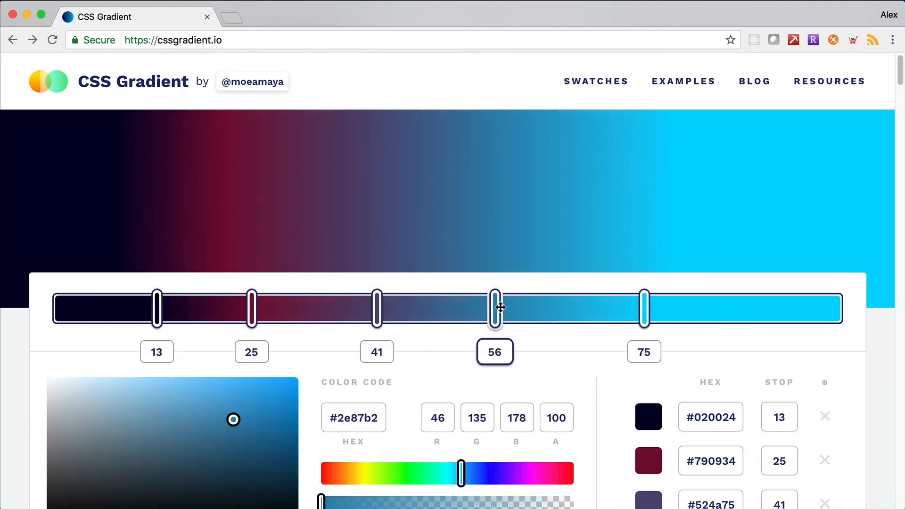
left_click_drag(494, 309, 400, 308)
left_click_drag(644, 308, 416, 308)
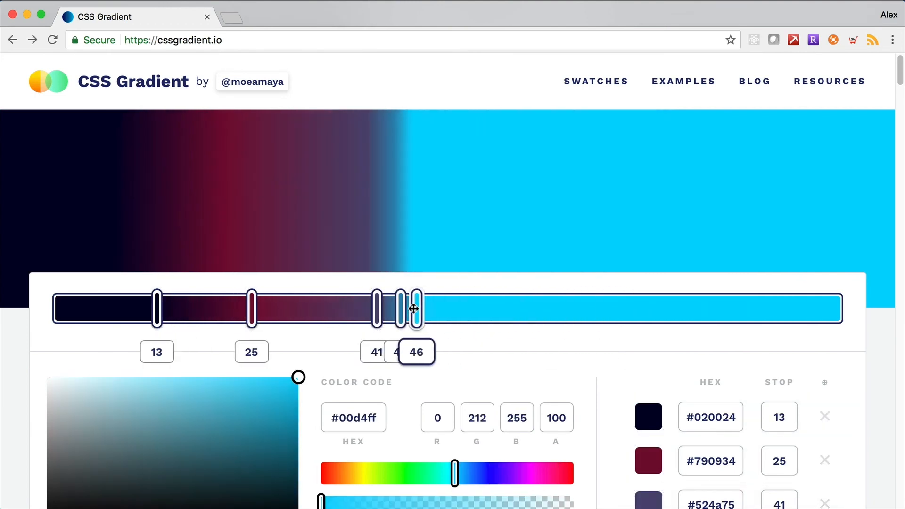
left_click_drag(251, 309, 215, 308)
left_click_drag(156, 309, 193, 308)
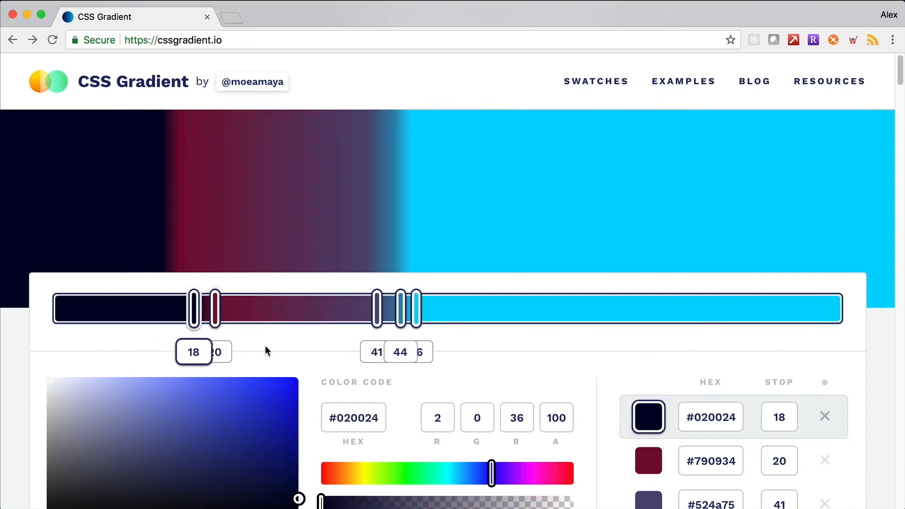
scroll(354, 364, "down", 3)
scroll(416, 342, "down", 5)
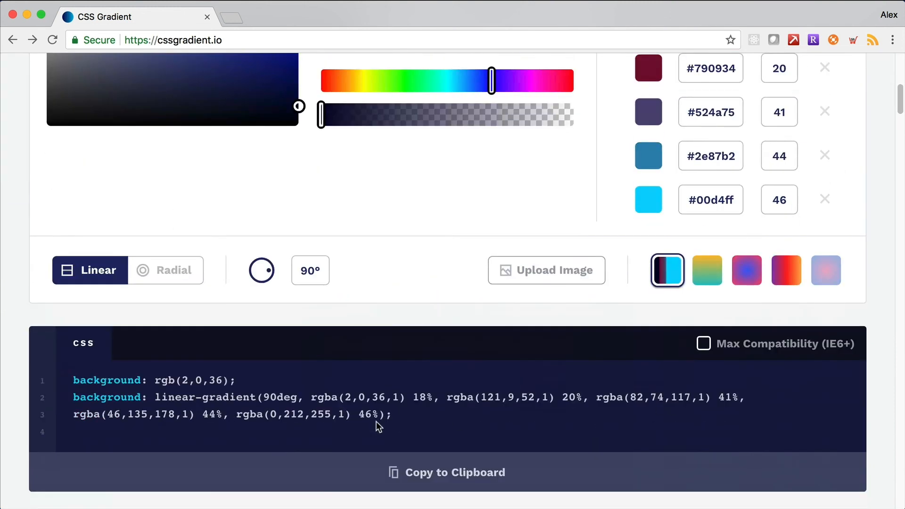
- Select and copy the five-stop linear-gradient CSS line
left_click_drag(391, 415, 71, 398)
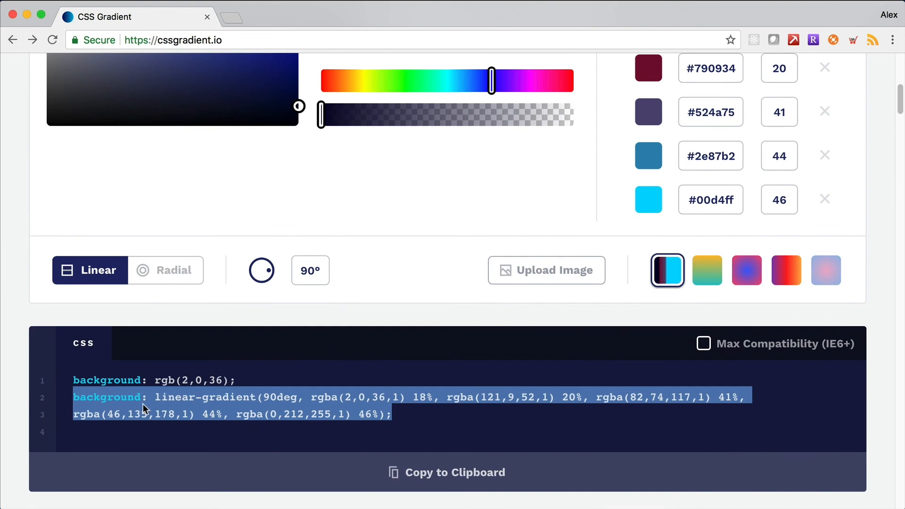
key("super+c")
key("super+Tab")
- Paste the five-stop 90deg gradient over the old gradient block in app.css and save
left_click_drag(319, 240, 333, 159)
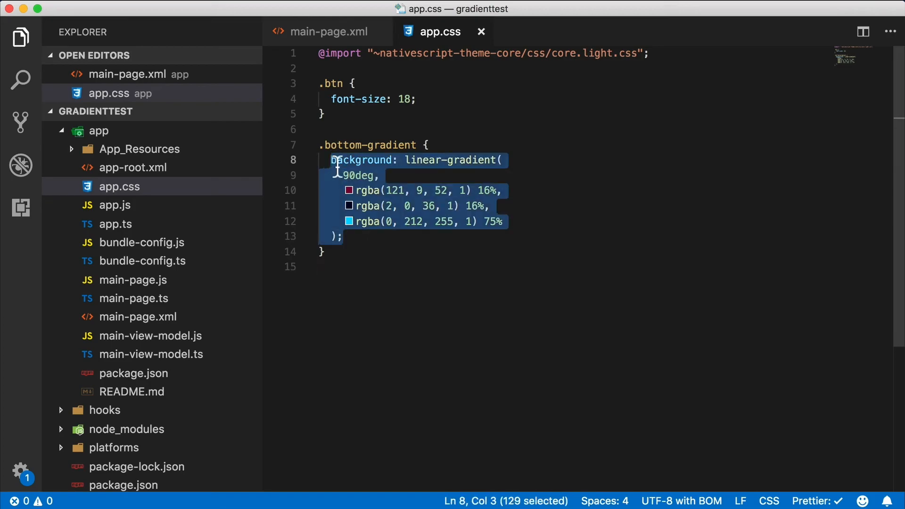
key("super+v")
key("super+s")
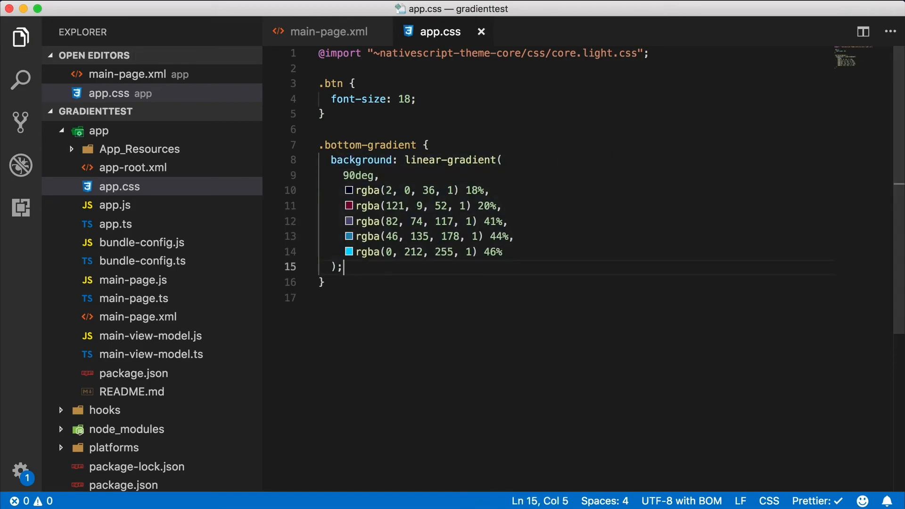
- Preview the five-stop gradient on the iPhone and Android simulators
key("super+Tab")
key("super+Tab")
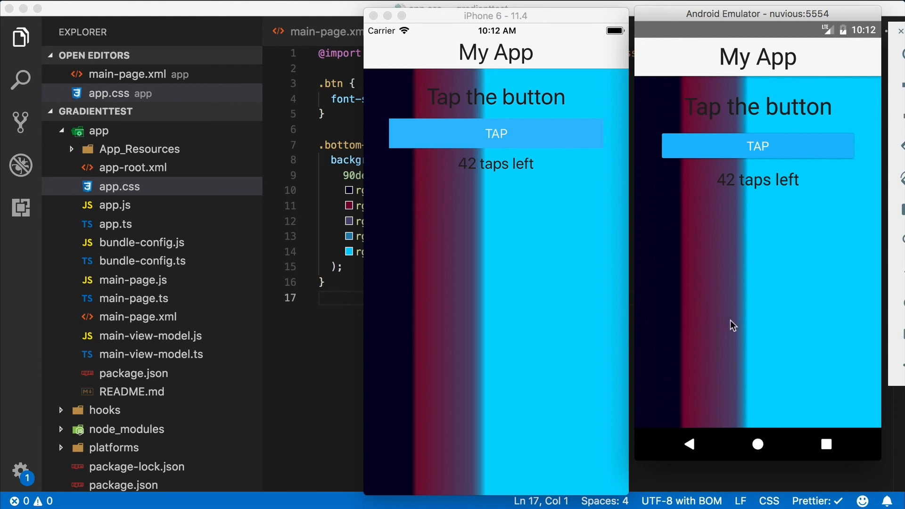
key("super+Tab")
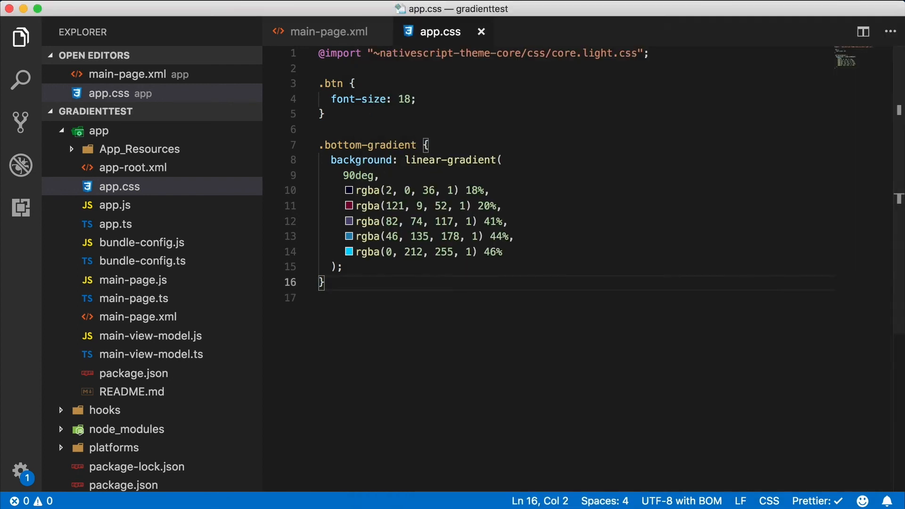
key("super+Tab")
- Switch the gradient type from Linear to Radial, producing a five-stop radial circle gradient
left_click(213, 287)
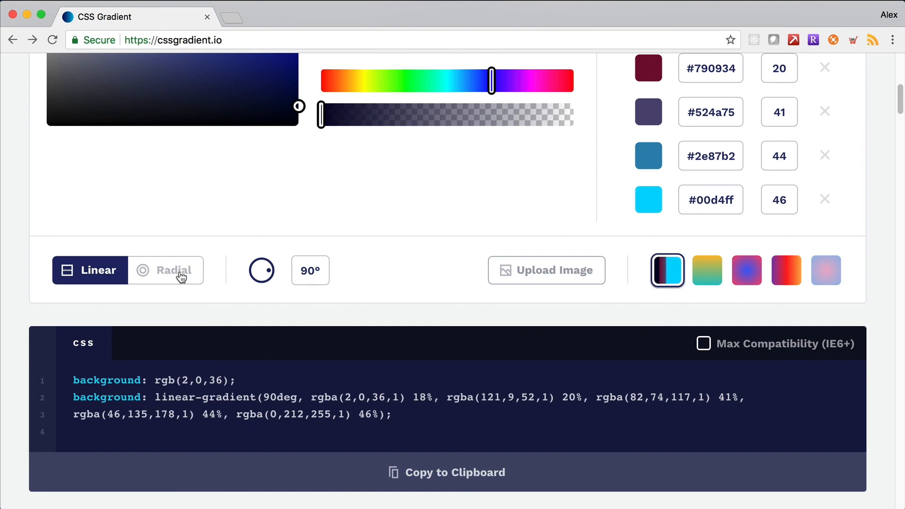
left_click(181, 272)
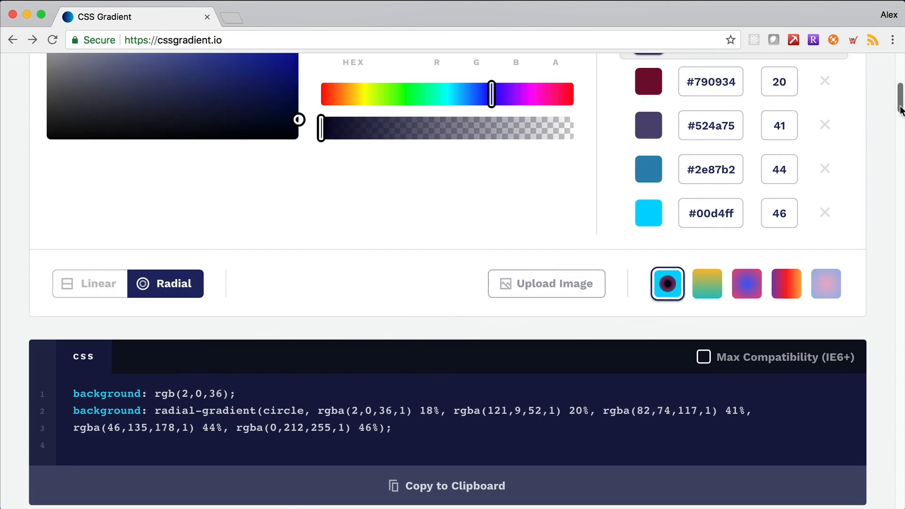
left_click_drag(901, 106, 900, 71)
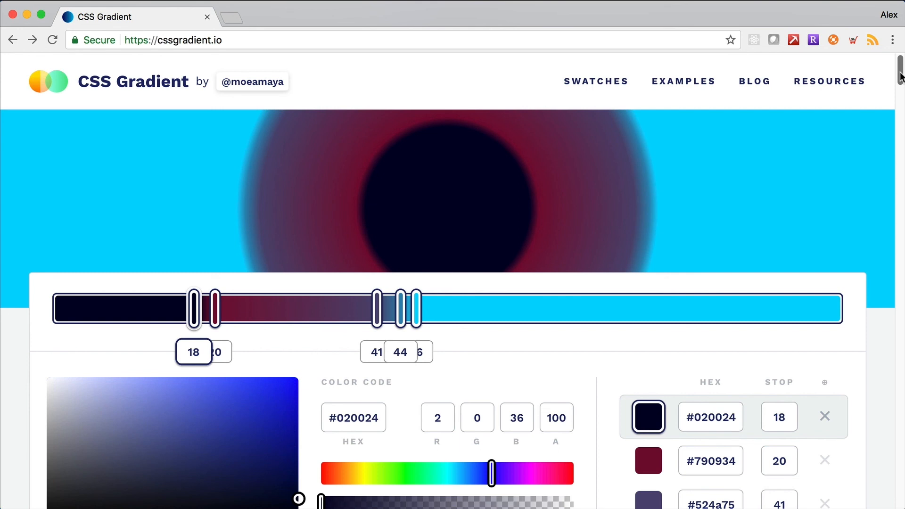
- Bring the iPhone simulator and Android emulator forward side by side to compare the striped gradient
key("super+Tab")
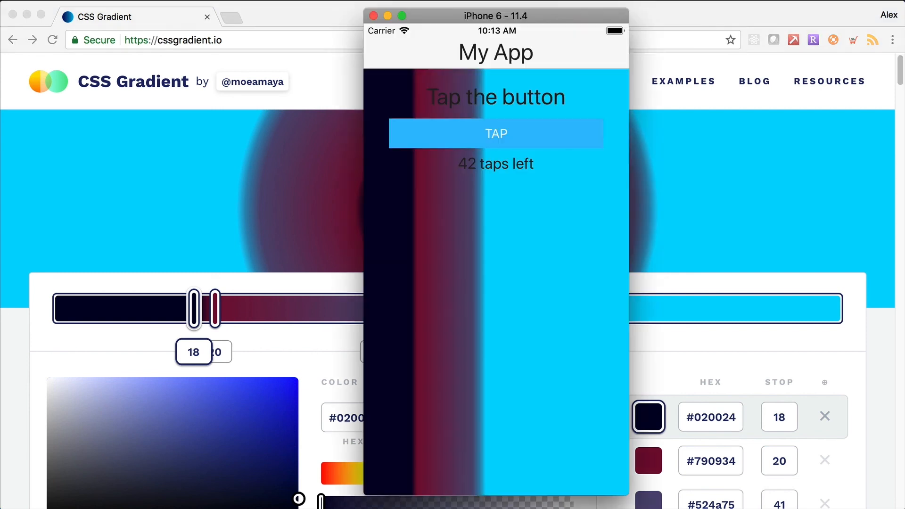
key("super+Tab")
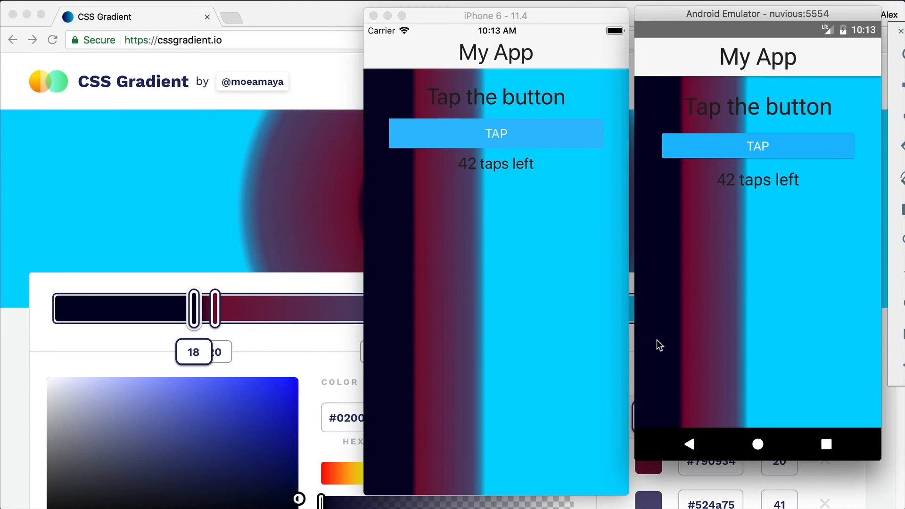